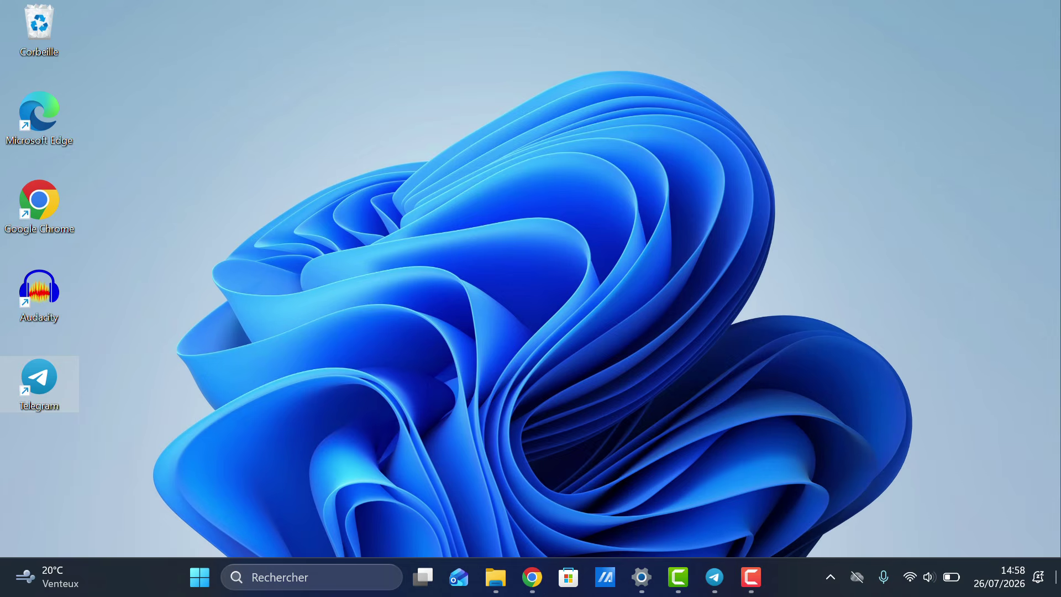
# Step: Search the web for "iris shaders" in Chrome and open the Iris Shaders website
pyautogui.click(1059, 594)
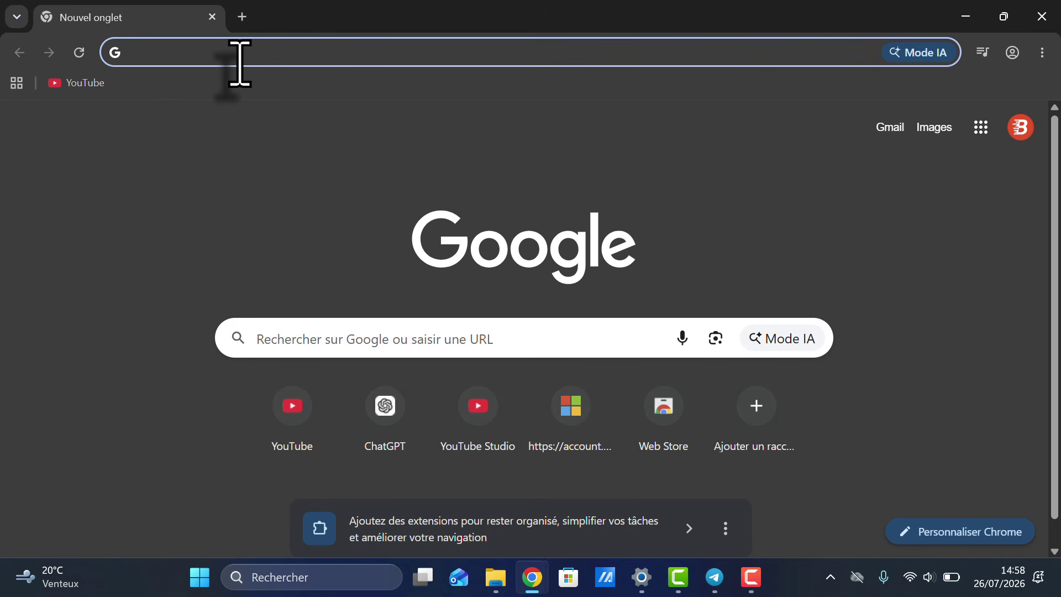
pyautogui.write('iris shaders')
pyautogui.press('Return')
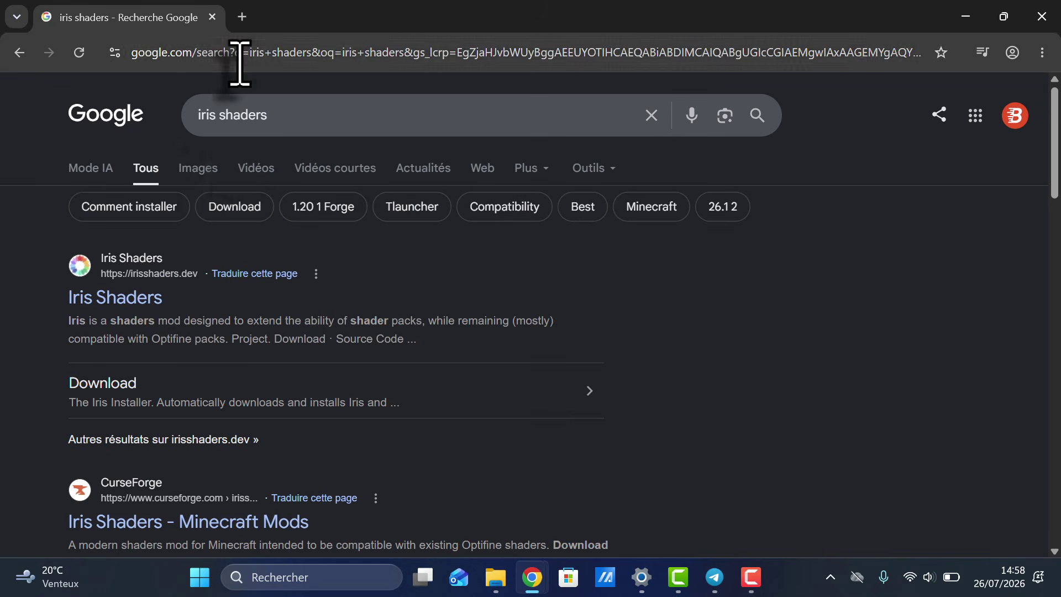
pyautogui.click(113, 307)
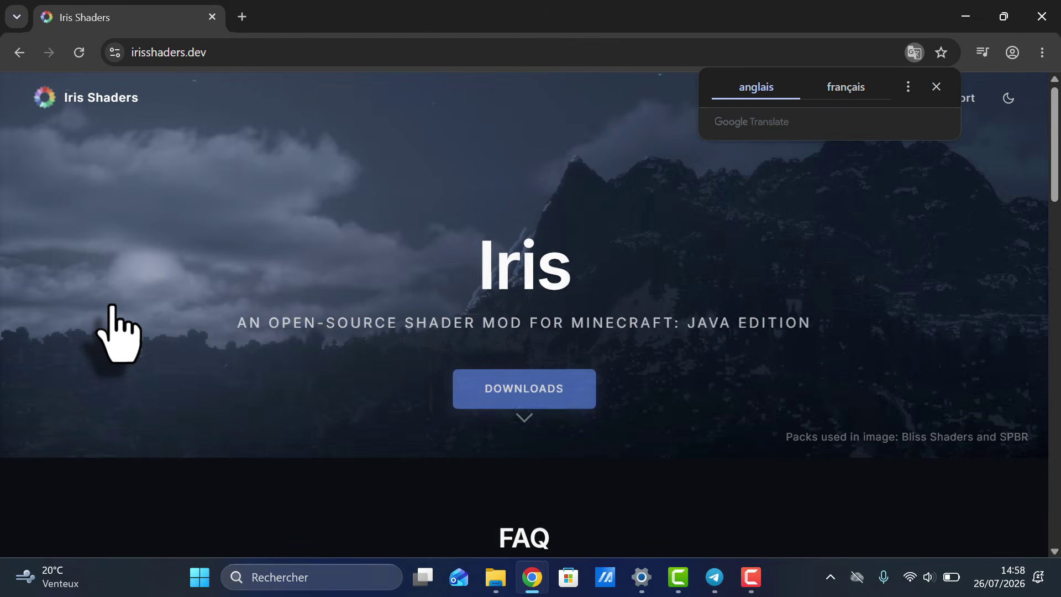
# Step: Dismiss the translation offer and download the Universal JAR version of the Iris installer from the site's downloads page
pyautogui.click(936, 87)
pyautogui.click(525, 392)
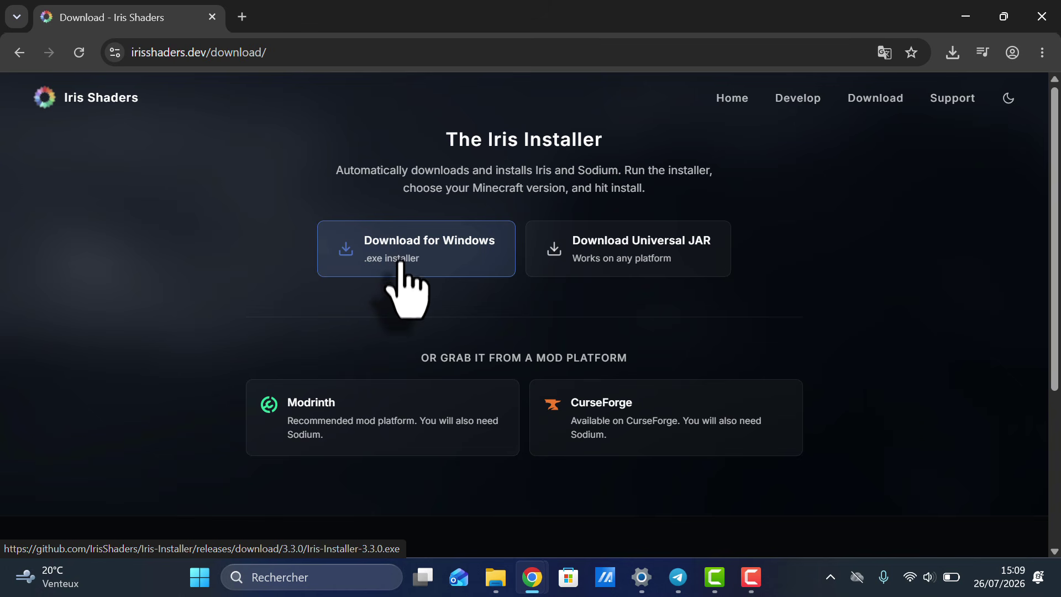
pyautogui.click(585, 260)
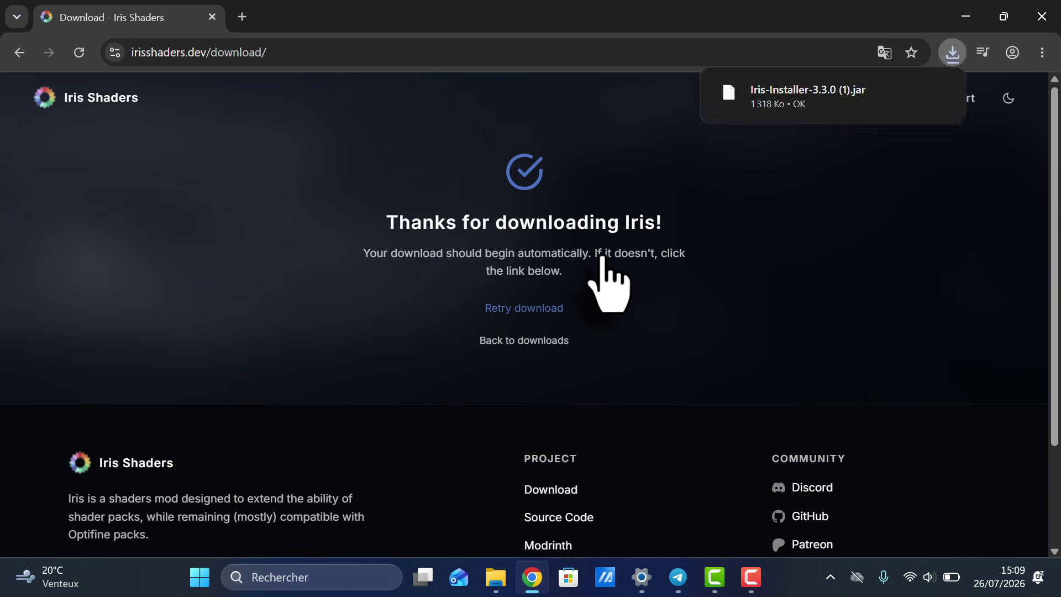
# Step: Show the downloaded Iris-Installer-3.3.0 (1).jar in its folder and check which applications are offered for opening it
pyautogui.click(951, 52)
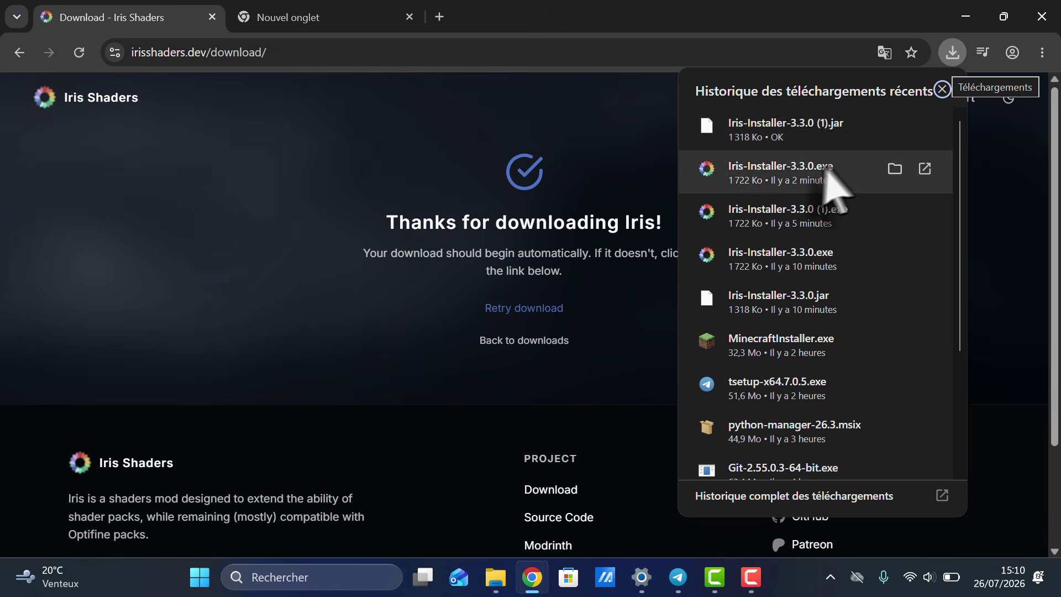
pyautogui.click(895, 126)
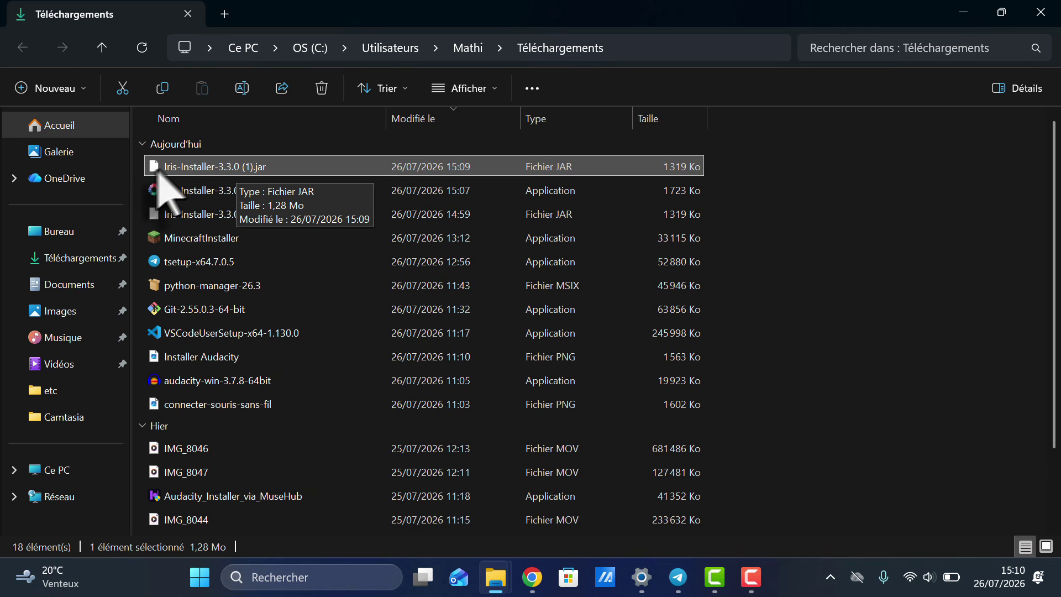
pyautogui.rightClick(205, 169)
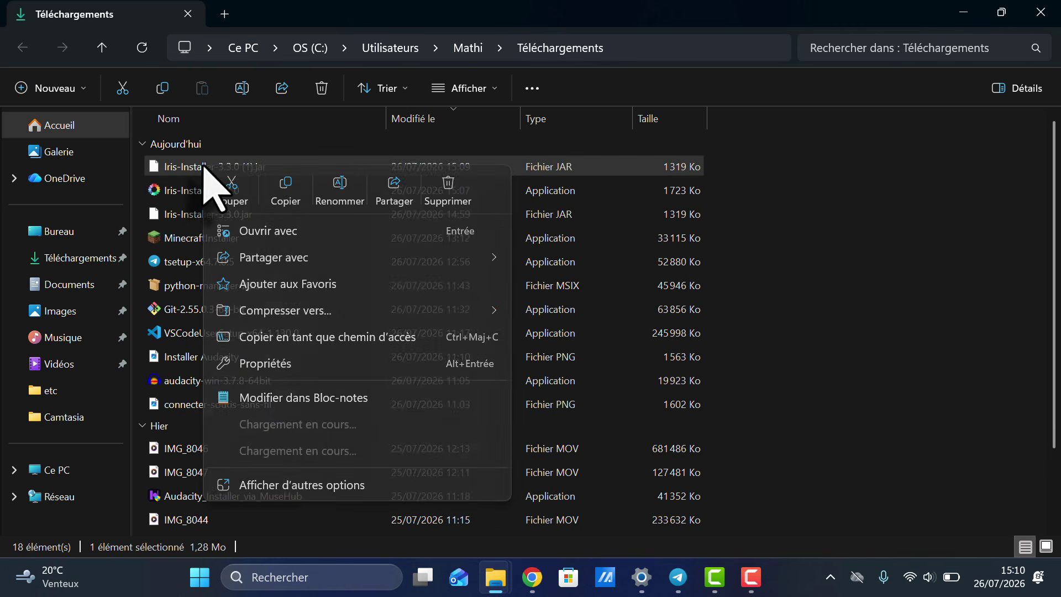
pyautogui.click(293, 233)
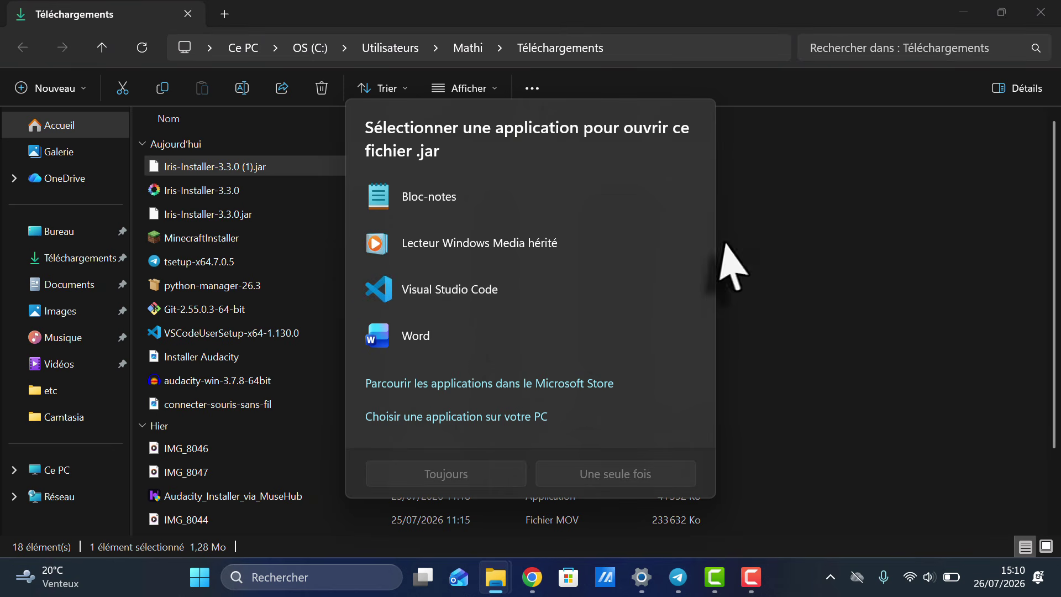
pyautogui.click(743, 239)
# Step: Switch back to Chrome, search for "java installer" in the empty tab and open the Java downloads page for all operating systems
pyautogui.click(532, 577)
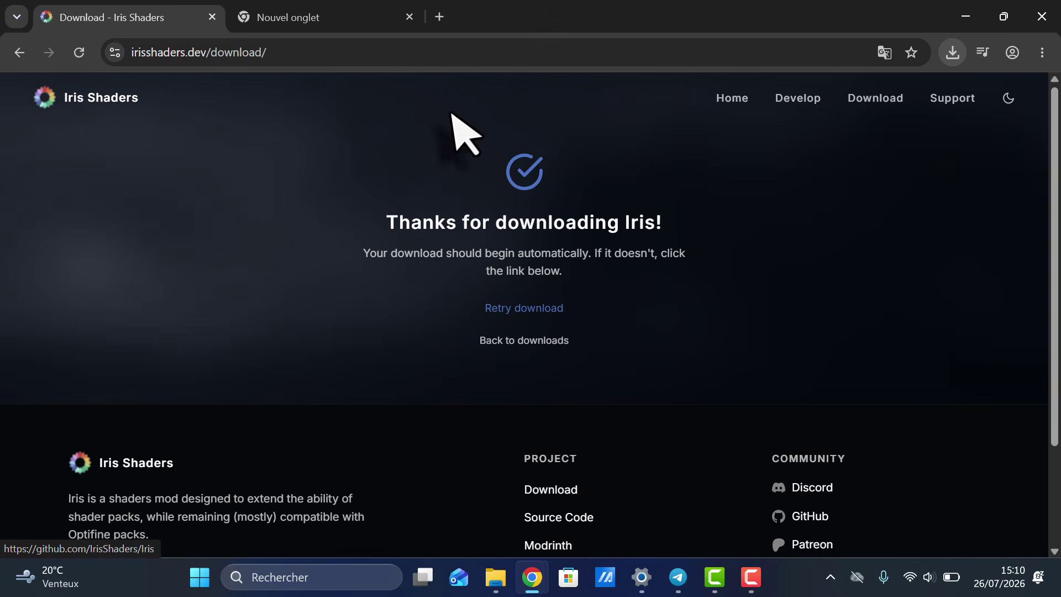
pyautogui.click(325, 9)
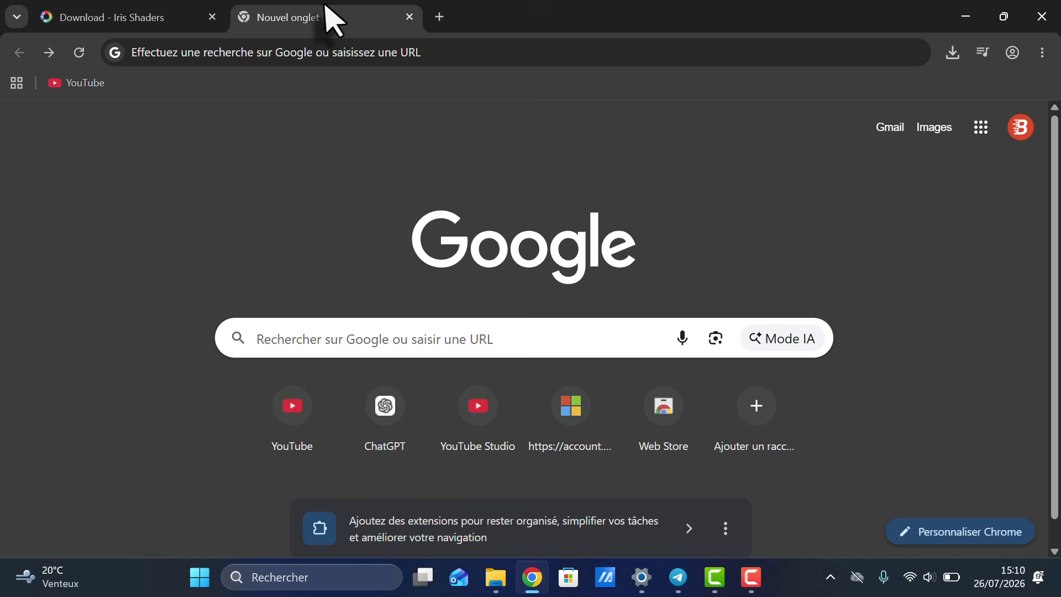
pyautogui.click(317, 51)
pyautogui.write('java installer')
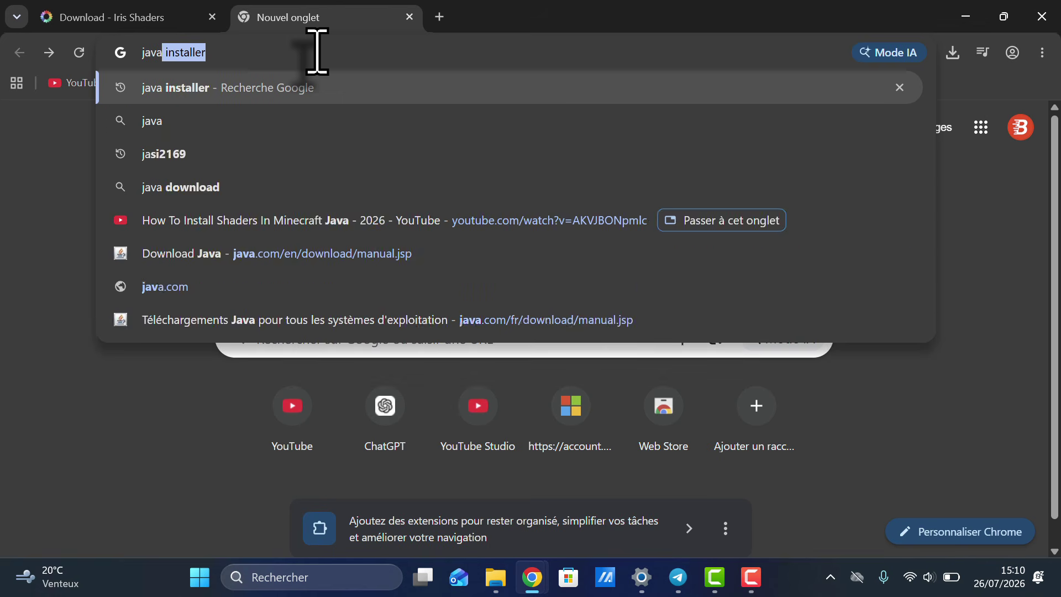
pyautogui.press('Return')
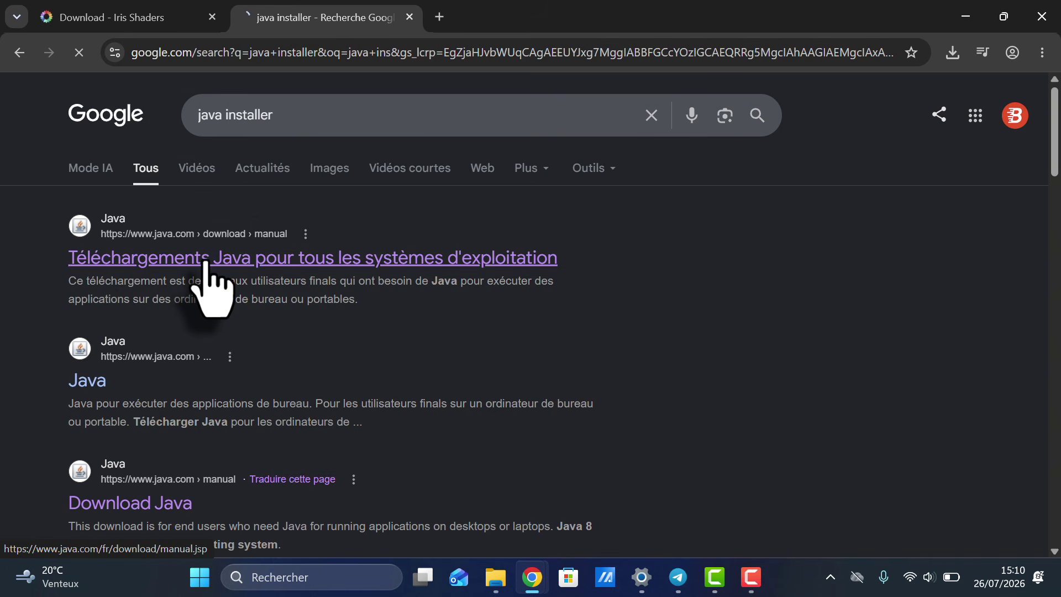
pyautogui.scroll(-1, 507, 245)
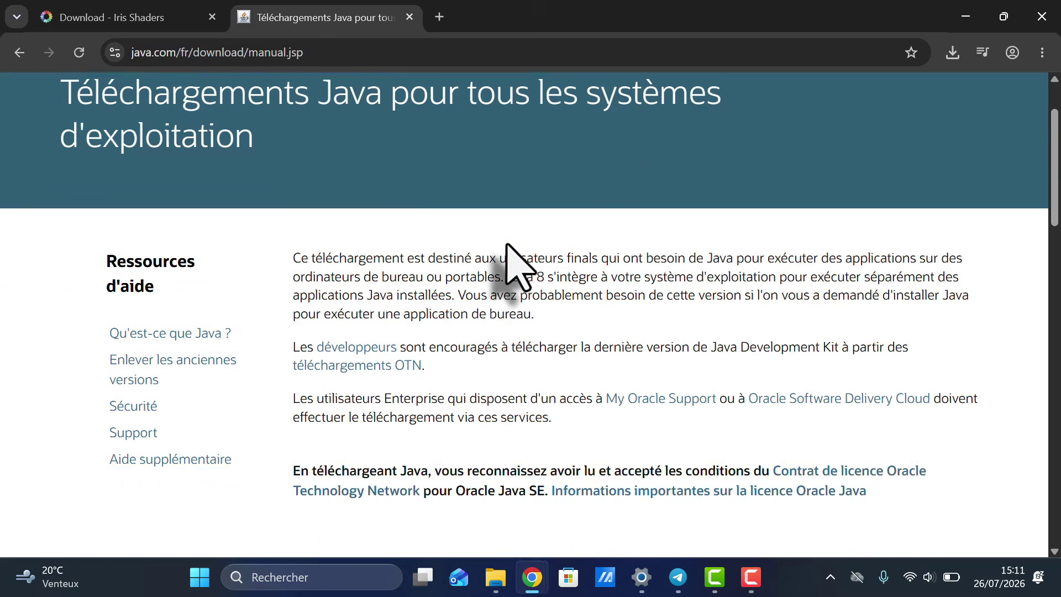
# Step: Look through the Windows, Mac OS X and Linux sections and download the "Windows Hors ligne (64 bits)" Java installer
pyautogui.scroll(-6, 507, 246)
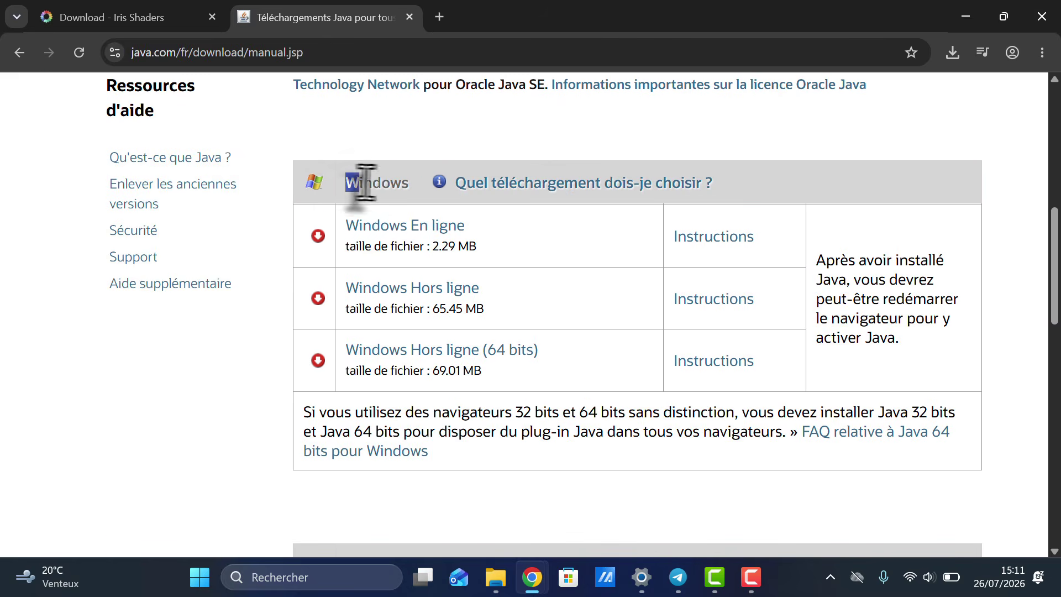
pyautogui.scroll(-6, 415, 208)
pyautogui.moveTo(350, 243); pyautogui.dragTo(490, 246)
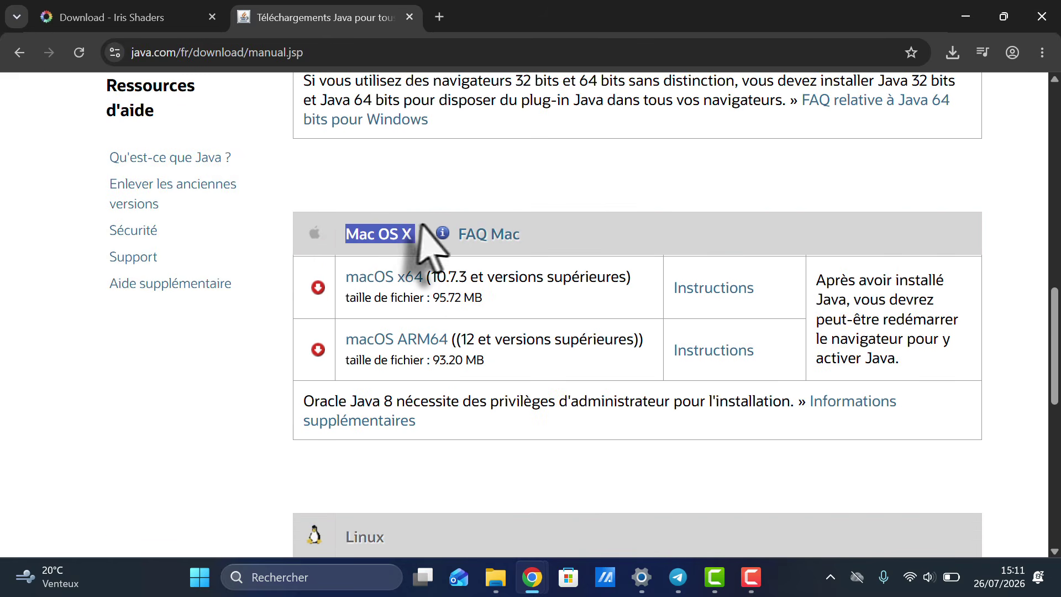
pyautogui.scroll(-2, 349, 376)
pyautogui.moveTo(349, 376); pyautogui.dragTo(414, 378)
pyautogui.scroll(7, 447, 392)
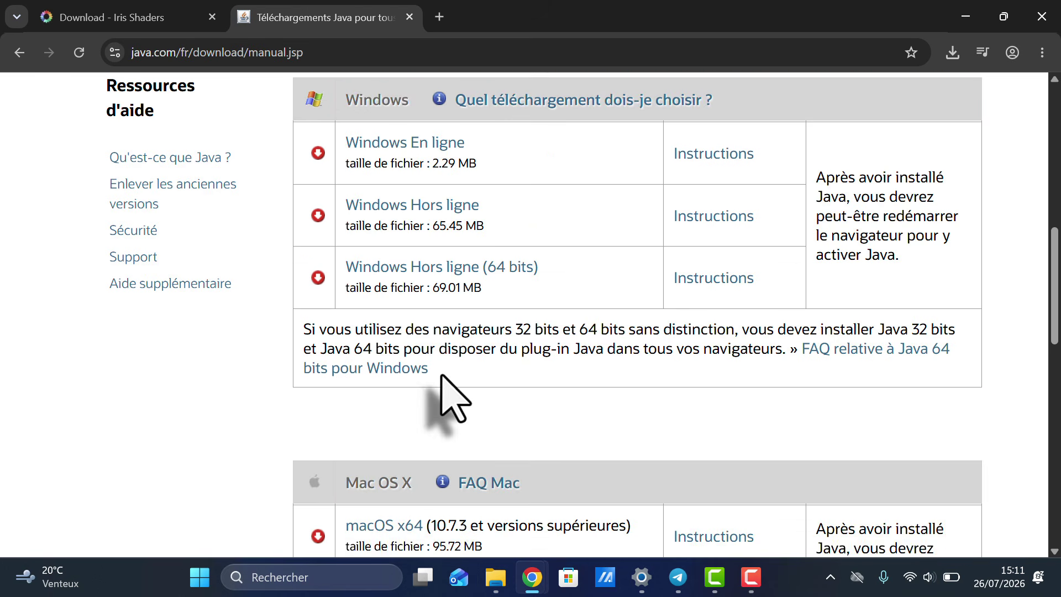
pyautogui.scroll(2, 441, 377)
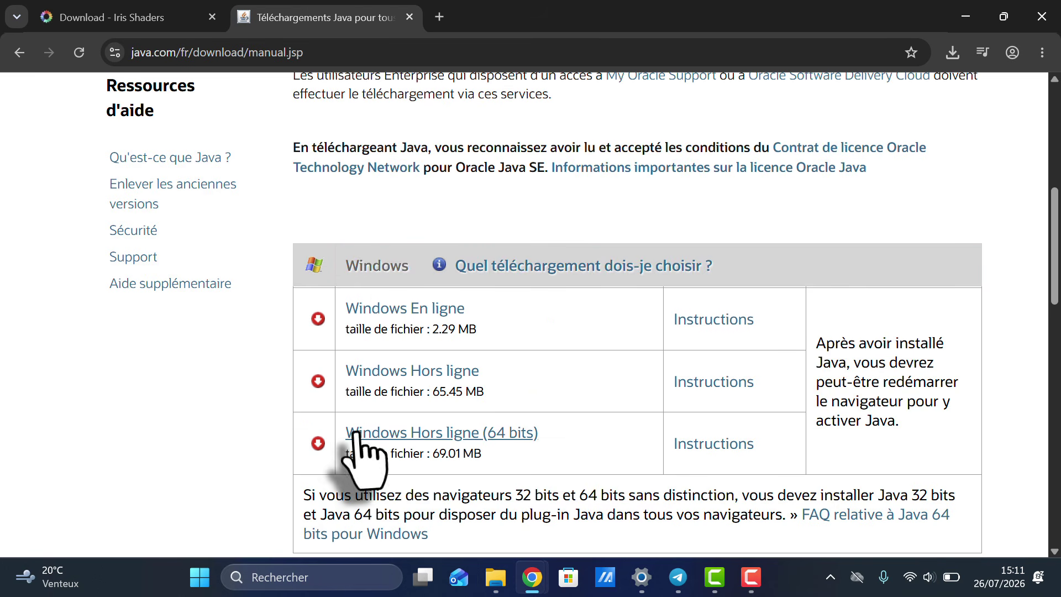
pyautogui.click(485, 434)
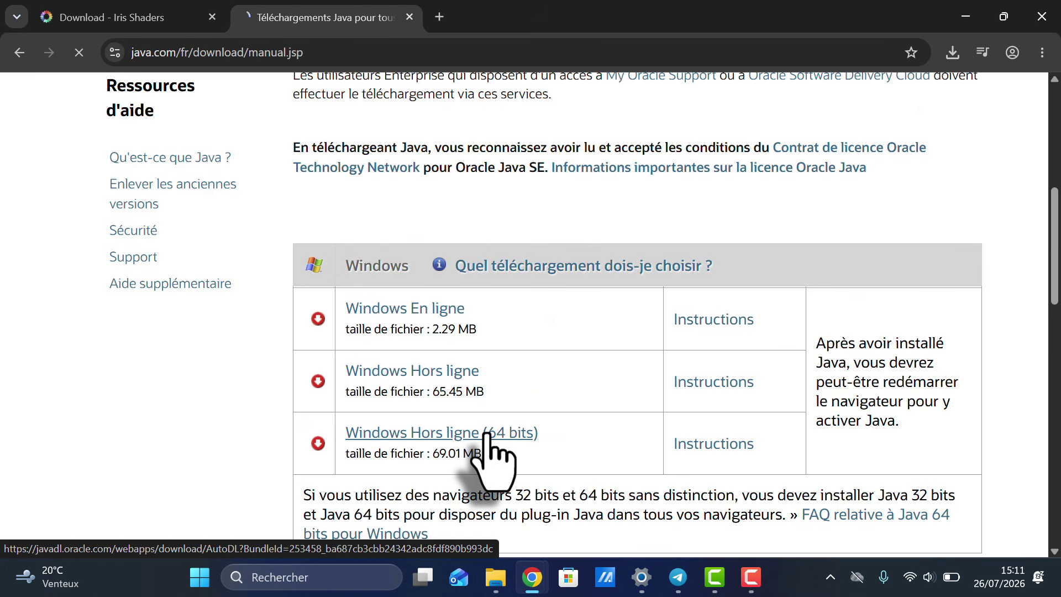
# Step: Run the downloaded jre-8u501-windows-x64.exe, install Java and close the setup window
pyautogui.click(953, 53)
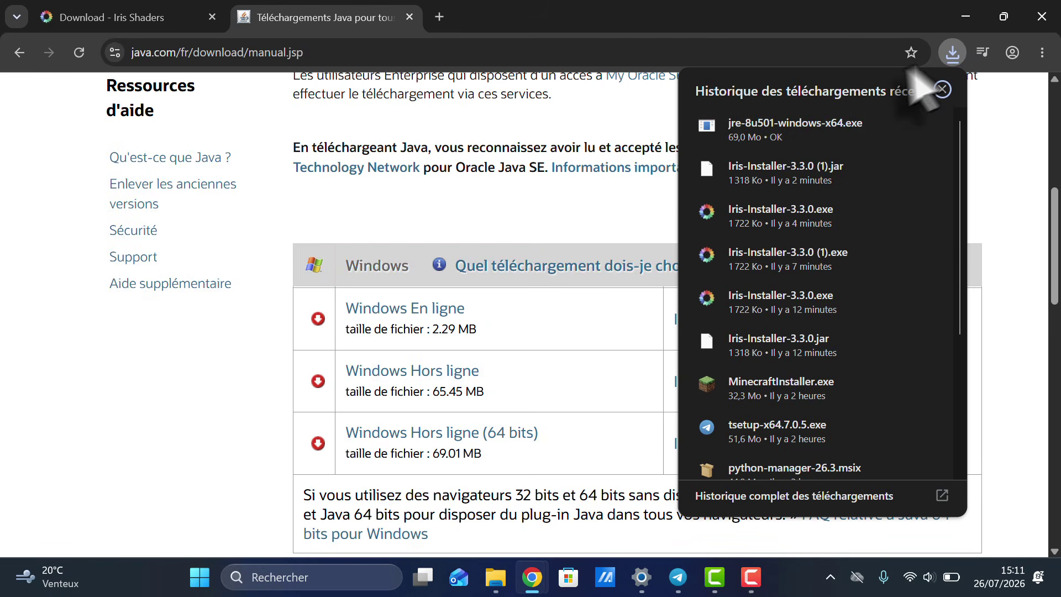
pyautogui.click(817, 139)
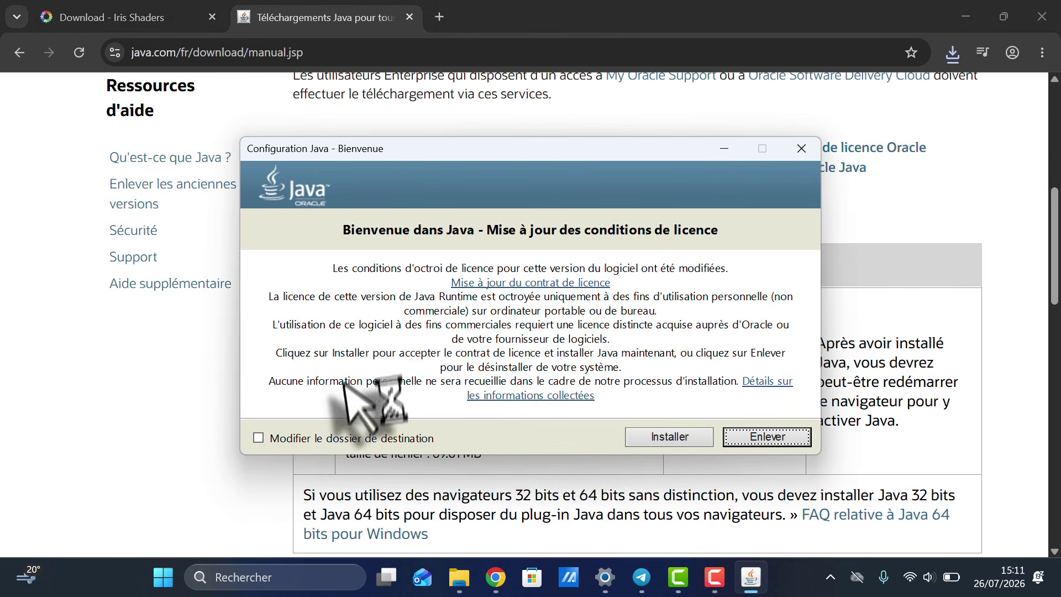
pyautogui.click(710, 441)
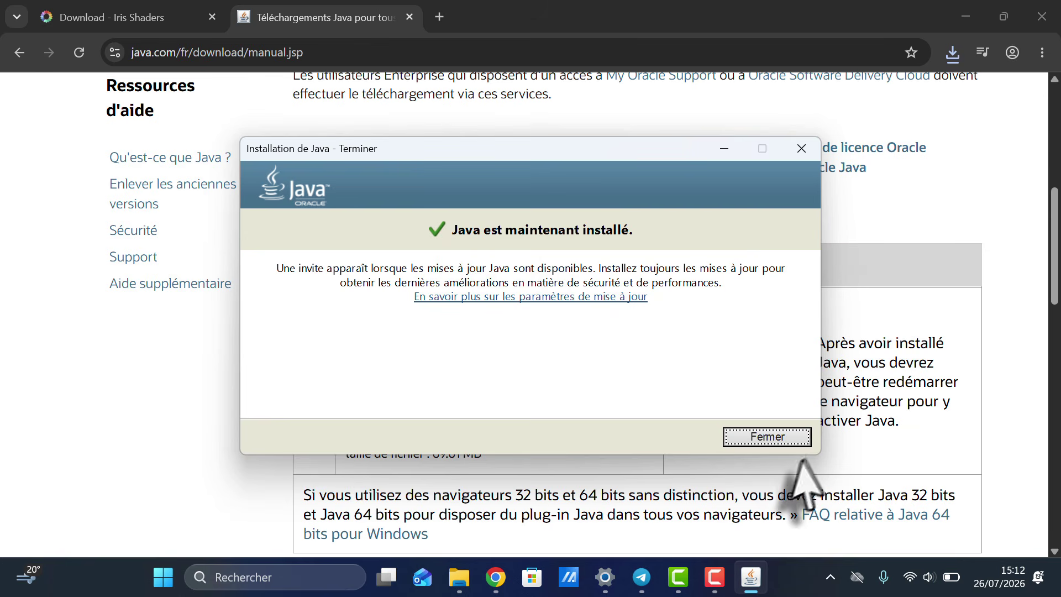
pyautogui.click(744, 434)
# Step: Return to the Downloads folder and open Iris-Installer-3.3.0 (1).jar with Java(TM) Platform SE binary
pyautogui.moveTo(459, 577)
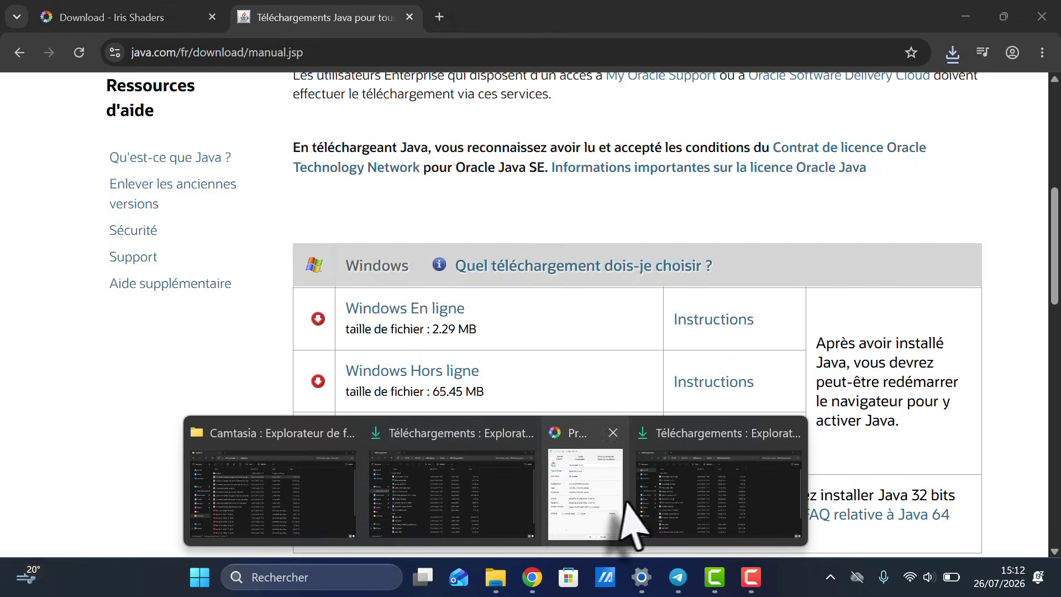
pyautogui.click(685, 497)
pyautogui.click(221, 167)
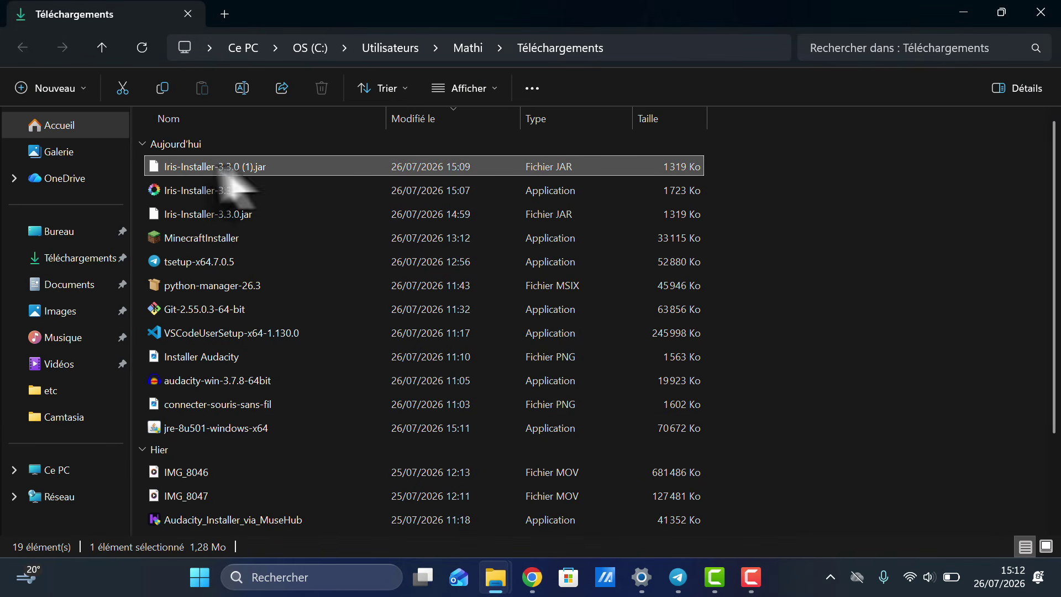
pyautogui.rightClick(262, 168)
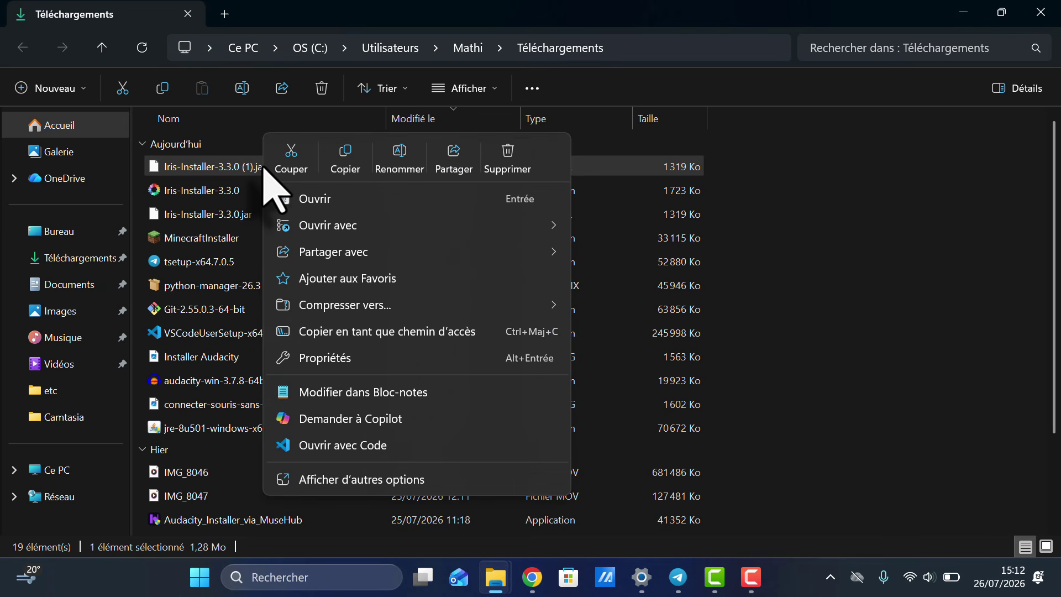
pyautogui.moveTo(348, 227)
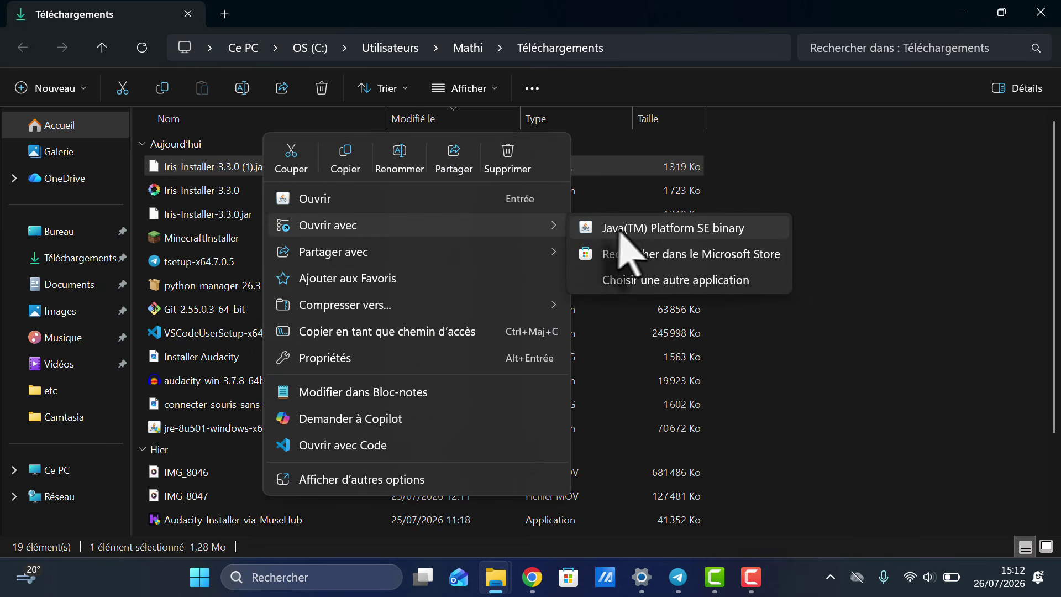
pyautogui.click(661, 228)
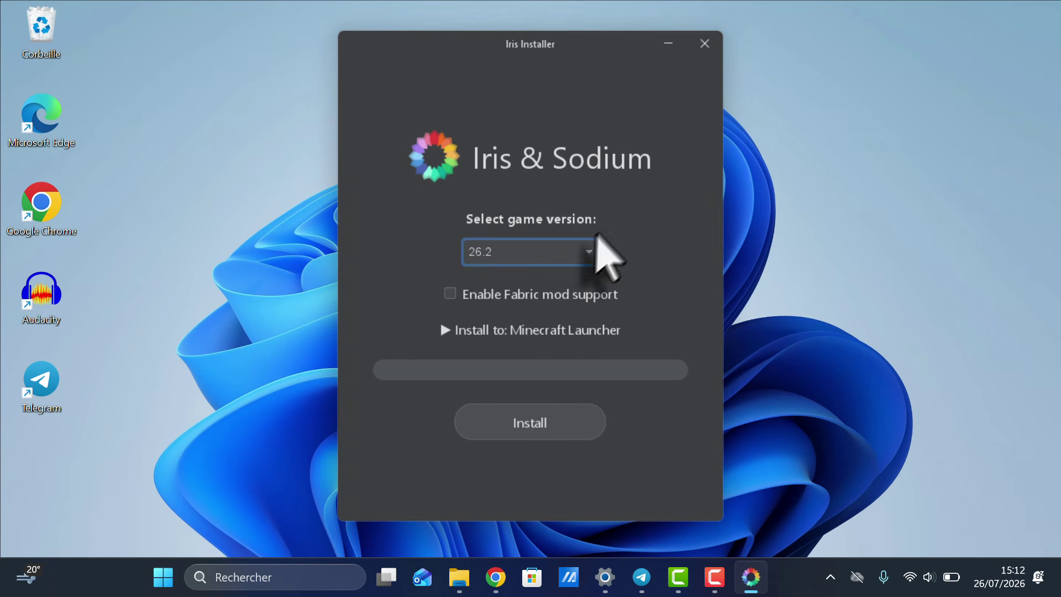
# Step: Install Iris & Sodium for game version 26.2 to the Minecraft Launcher and close the installer
pyautogui.click(486, 251)
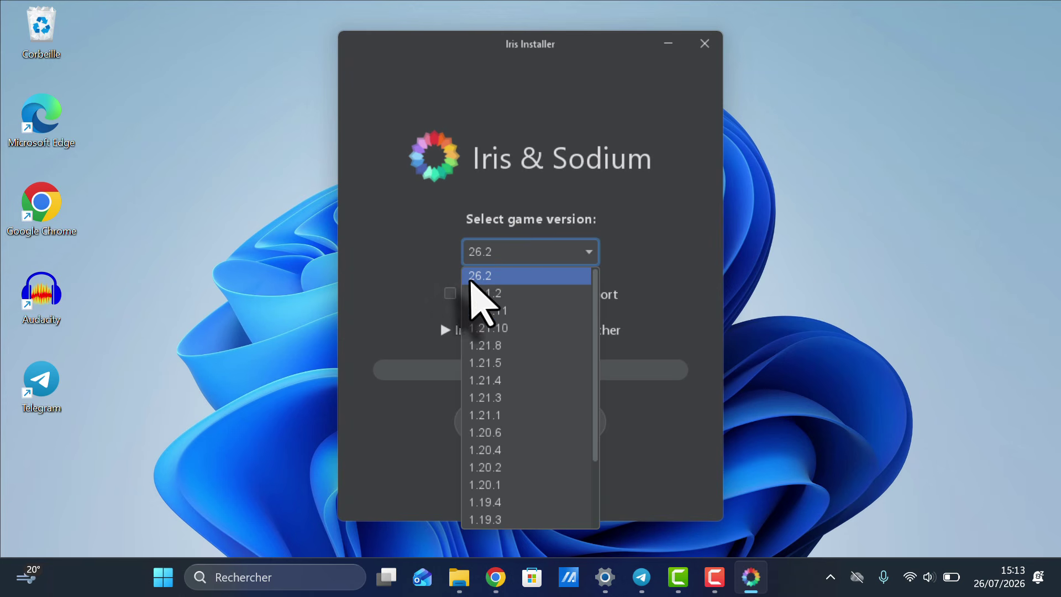
pyautogui.click(509, 264)
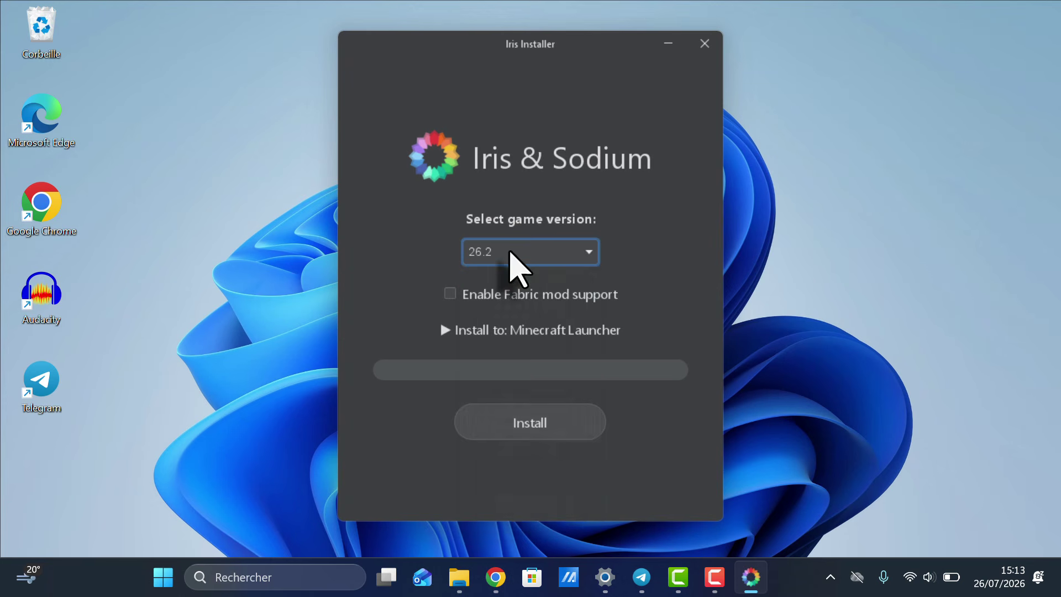
pyautogui.click(529, 433)
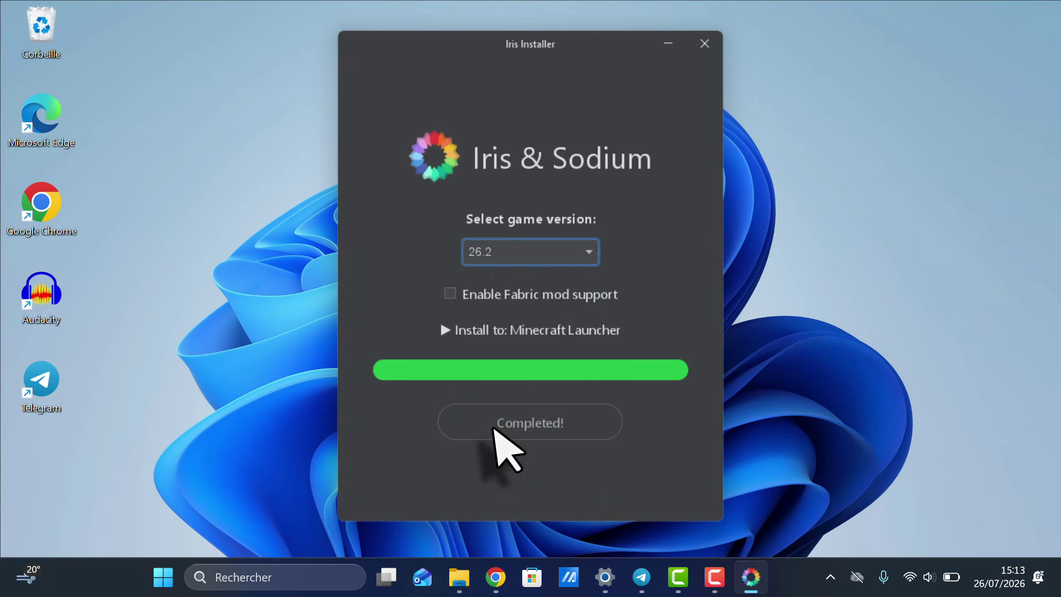
pyautogui.click(697, 52)
# Step: Switch to Chrome, search for "curseforge shaders" and open CurseForge's Minecraft Shaders page
pyautogui.click(532, 576)
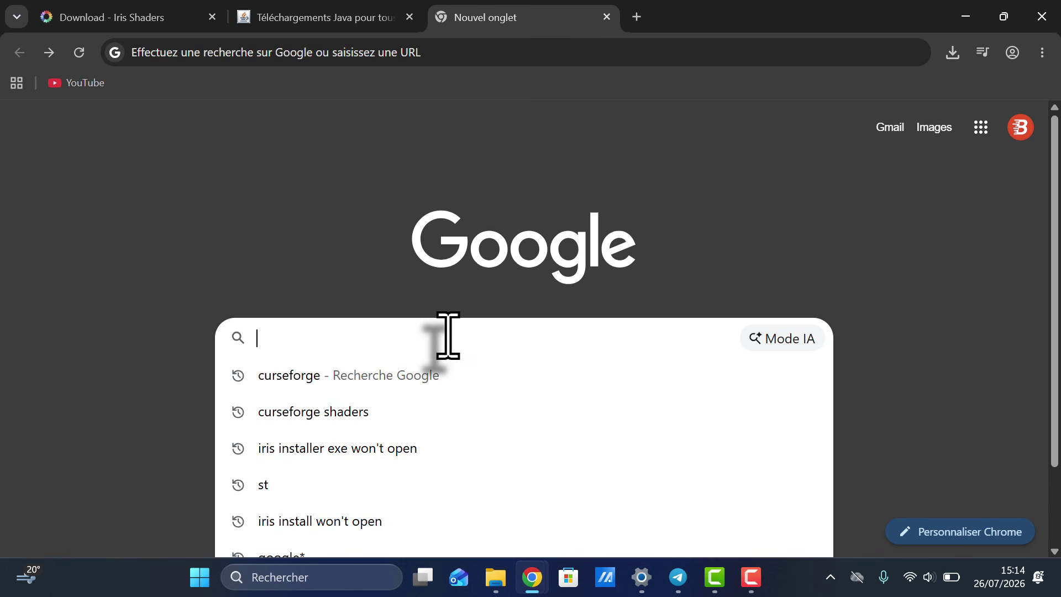
pyautogui.write('curse')
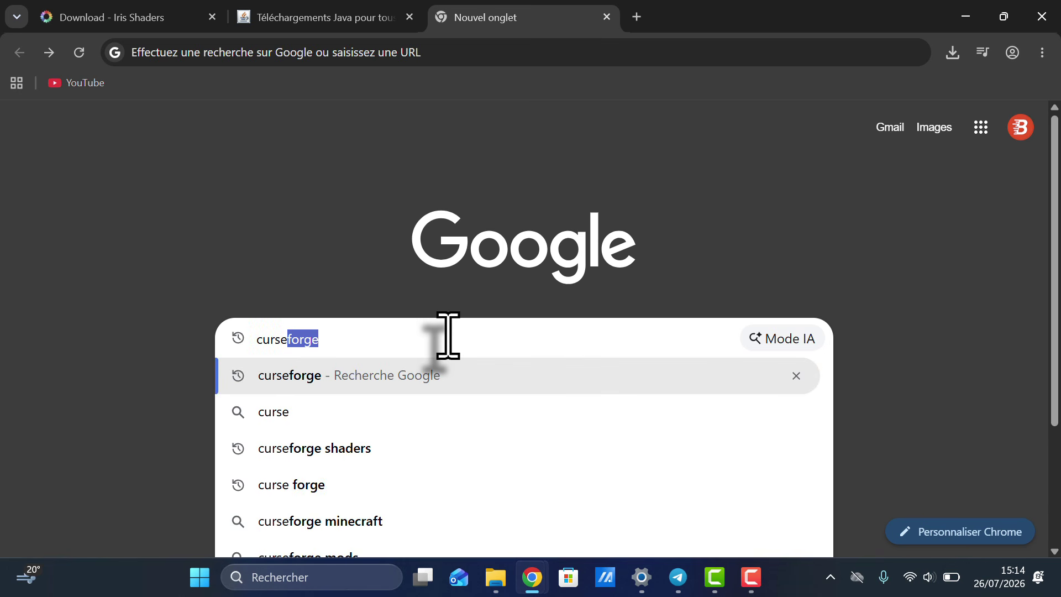
pyautogui.write('for')
pyautogui.press('Down')
pyautogui.press('Down')
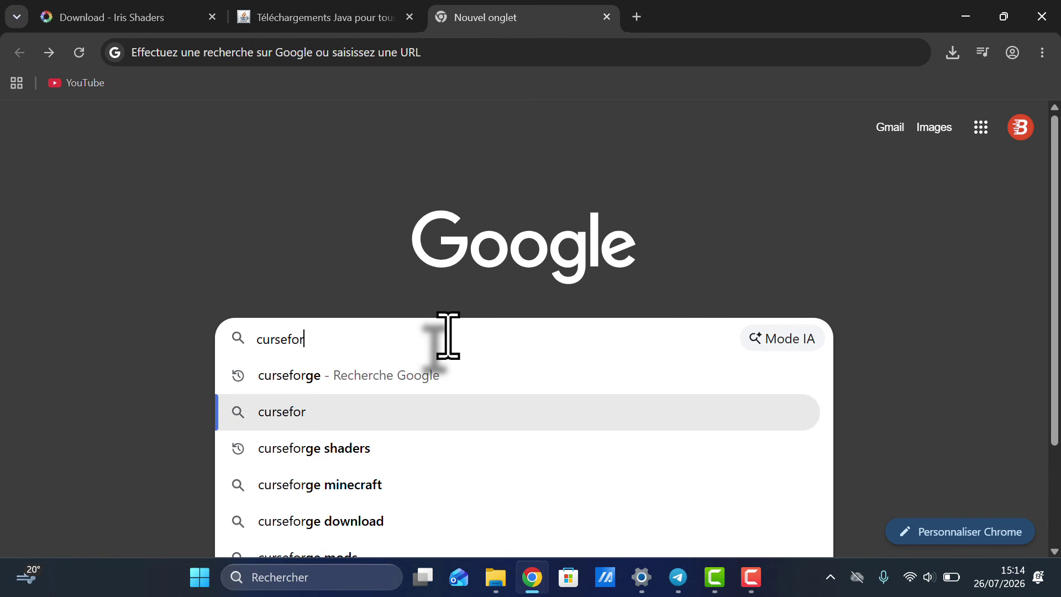
pyautogui.press('Return')
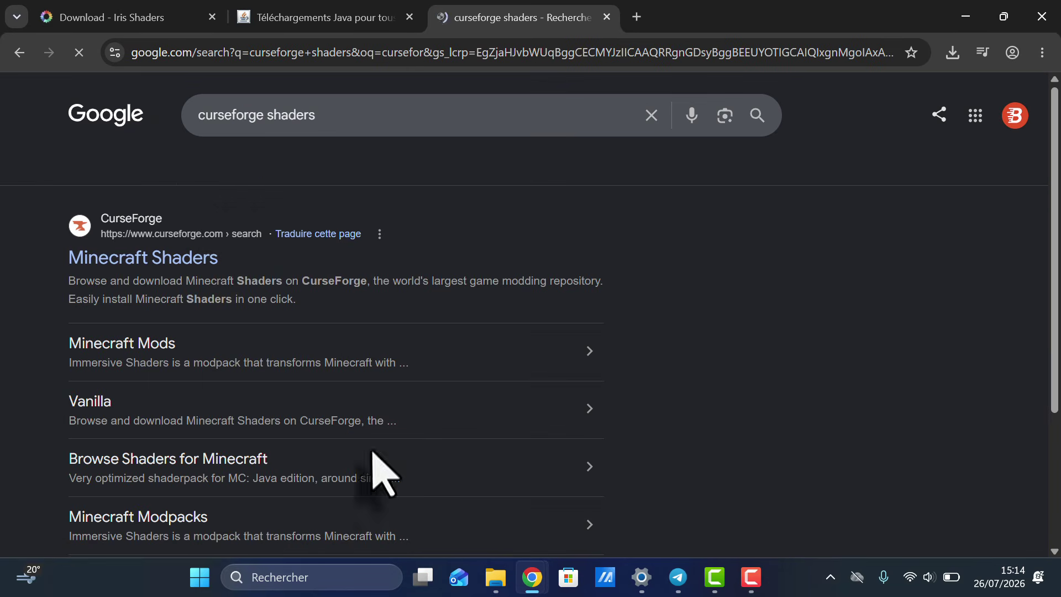
pyautogui.click(131, 258)
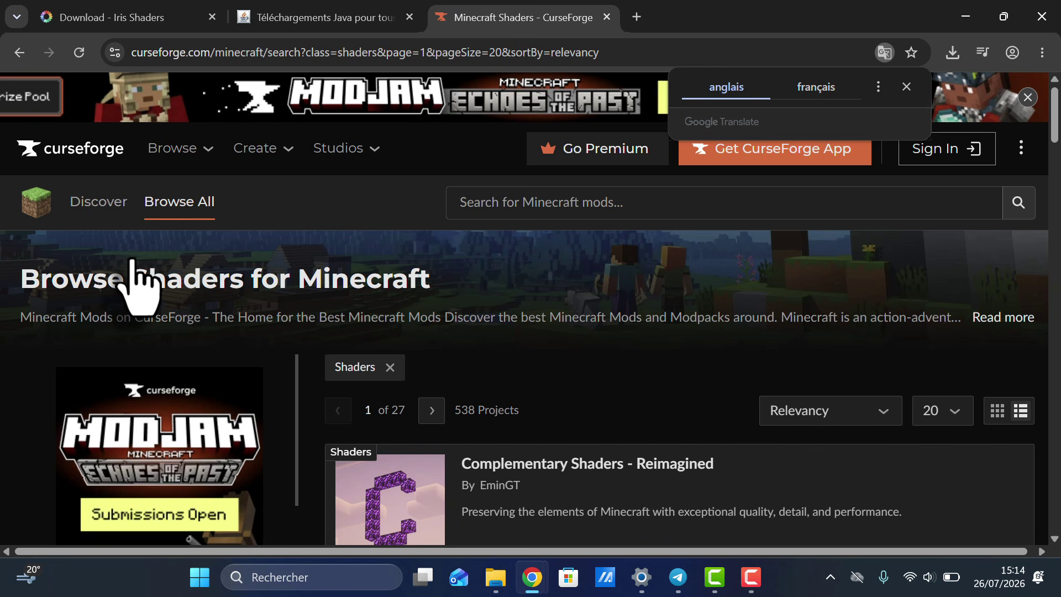
# Step: Open the Complementary Shaders - Reimagined project and show its list of downloadable files
pyautogui.scroll(-5, 187, 295)
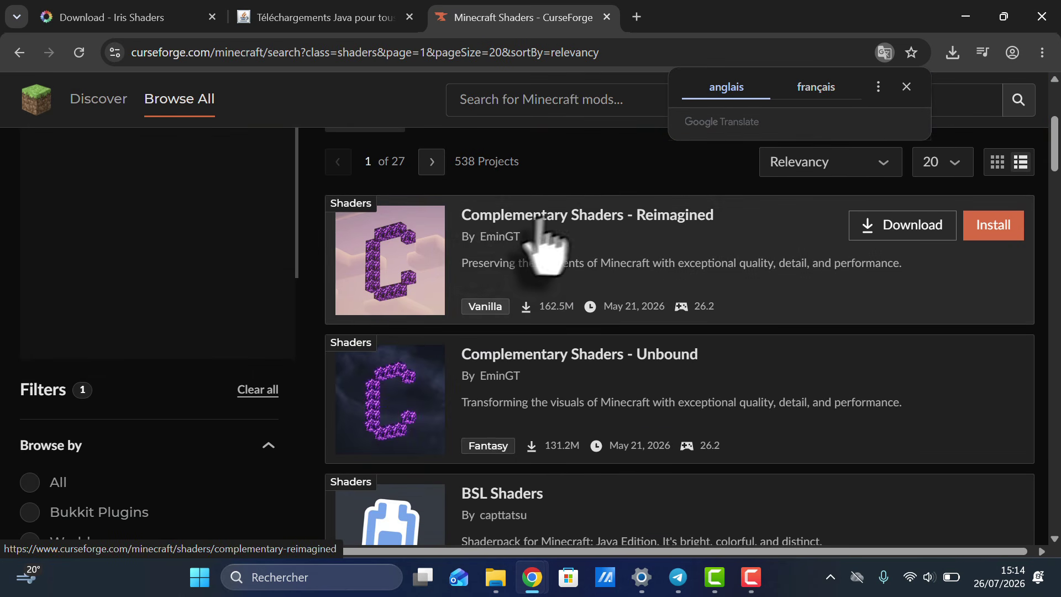
pyautogui.click(575, 218)
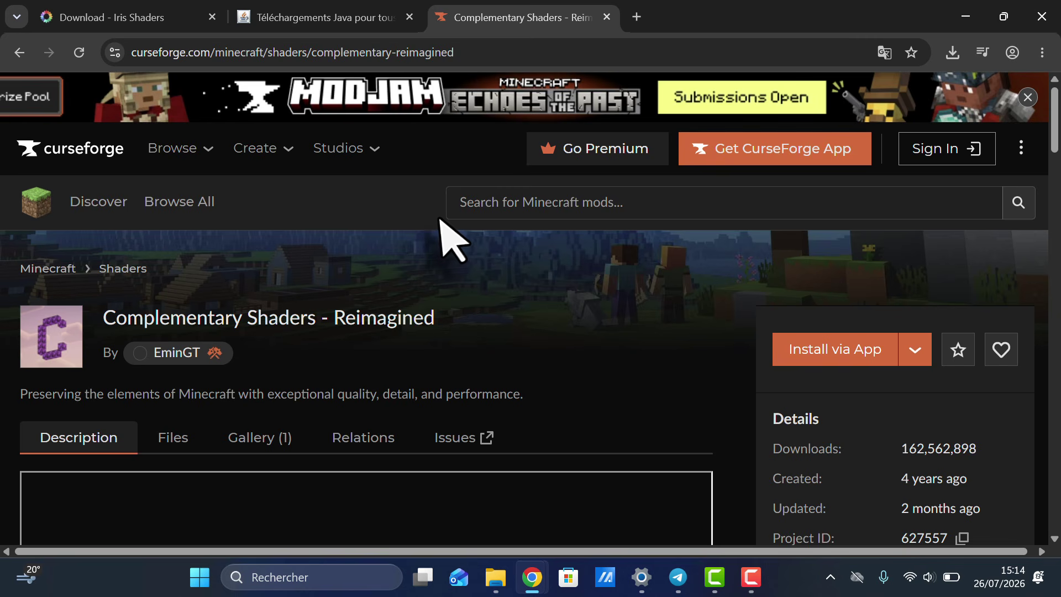
pyautogui.scroll(-2, 446, 240)
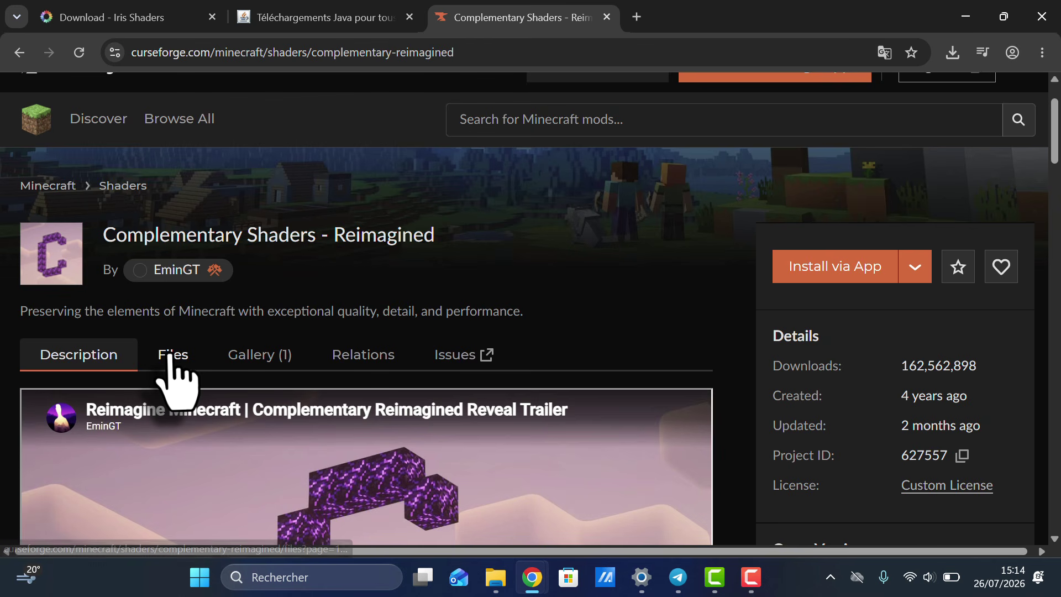
pyautogui.click(167, 357)
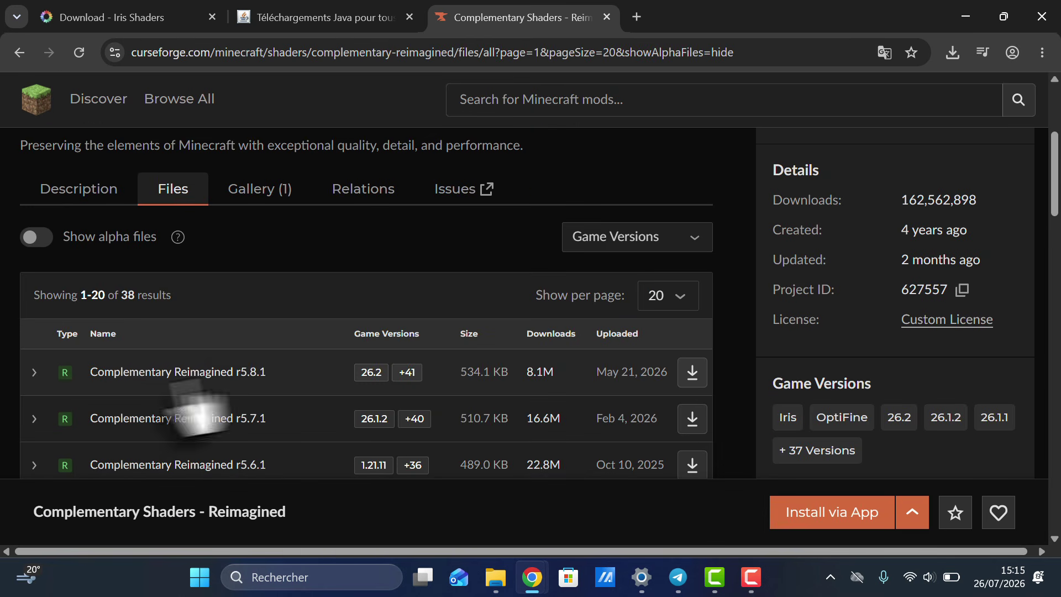
# Step: Download Complementary Reimagined r5.8.1 for game version 26.2, check the recent downloads and close the browser
pyautogui.moveTo(376, 373)
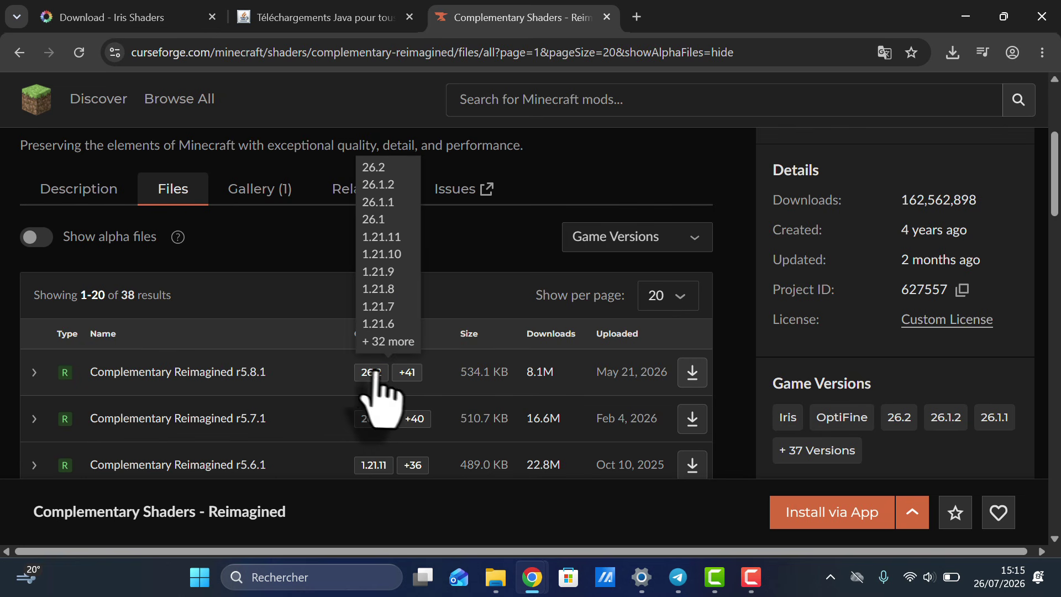
pyautogui.click(691, 375)
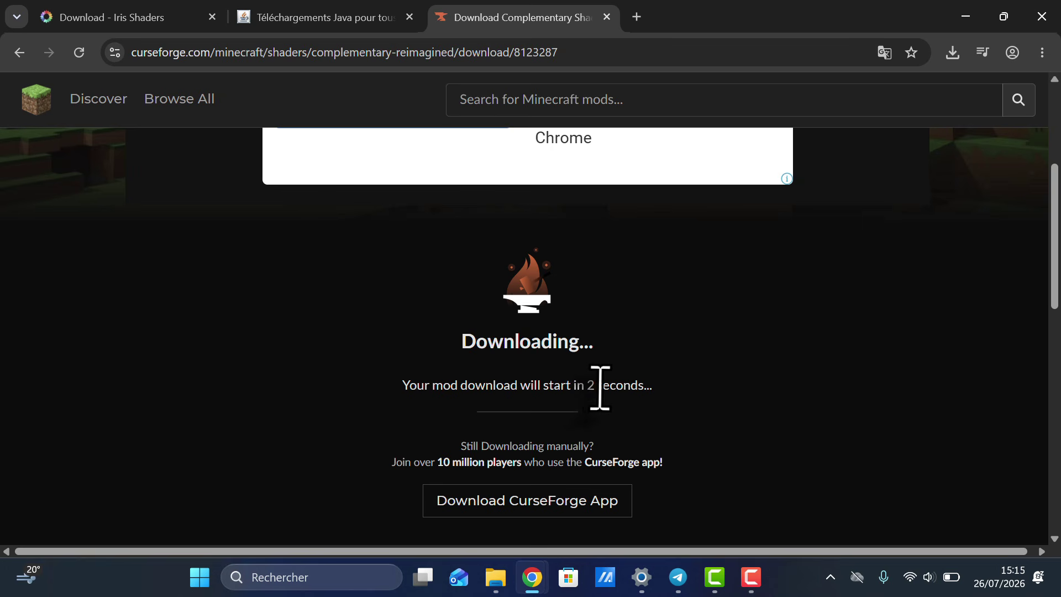
pyautogui.click(952, 53)
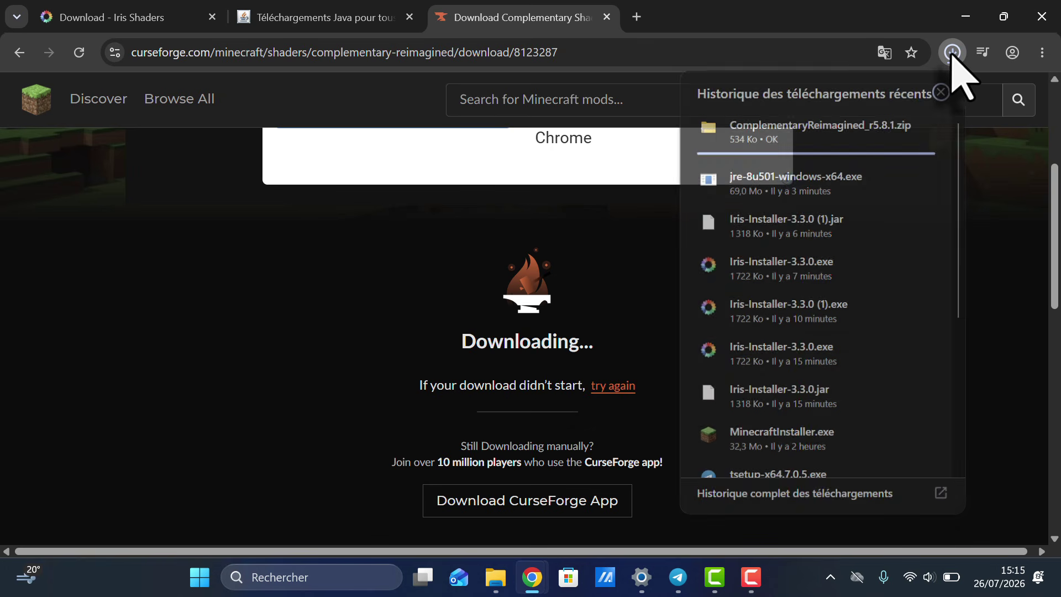
pyautogui.click(606, 17)
pyautogui.click(1041, 12)
# Step: Open Minecraft Launcher and select the Iris & Sodium for 26.2 configuration for Java Edition
pyautogui.click(243, 574)
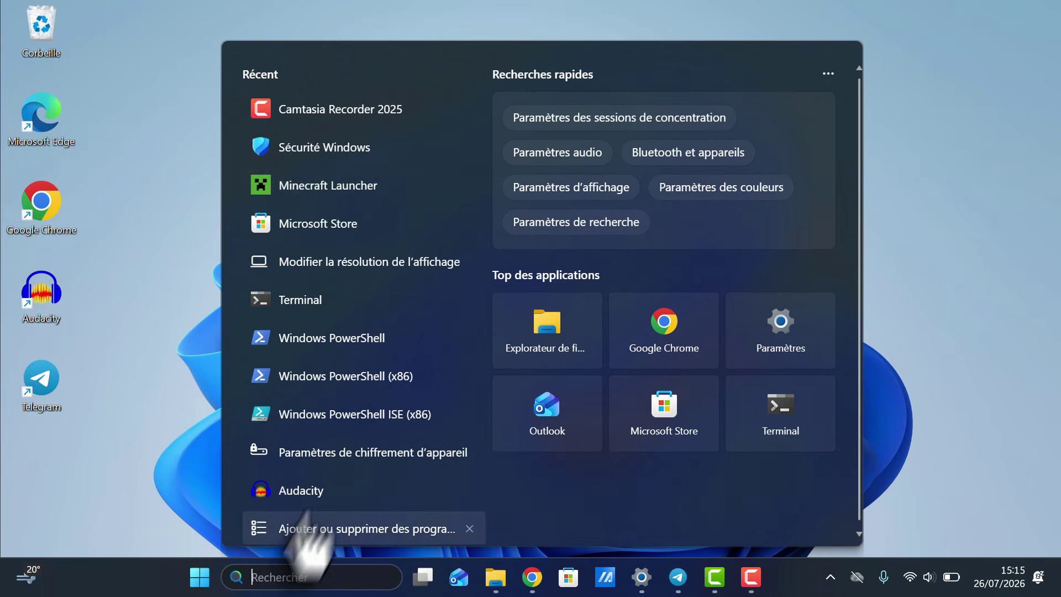
pyautogui.click(330, 189)
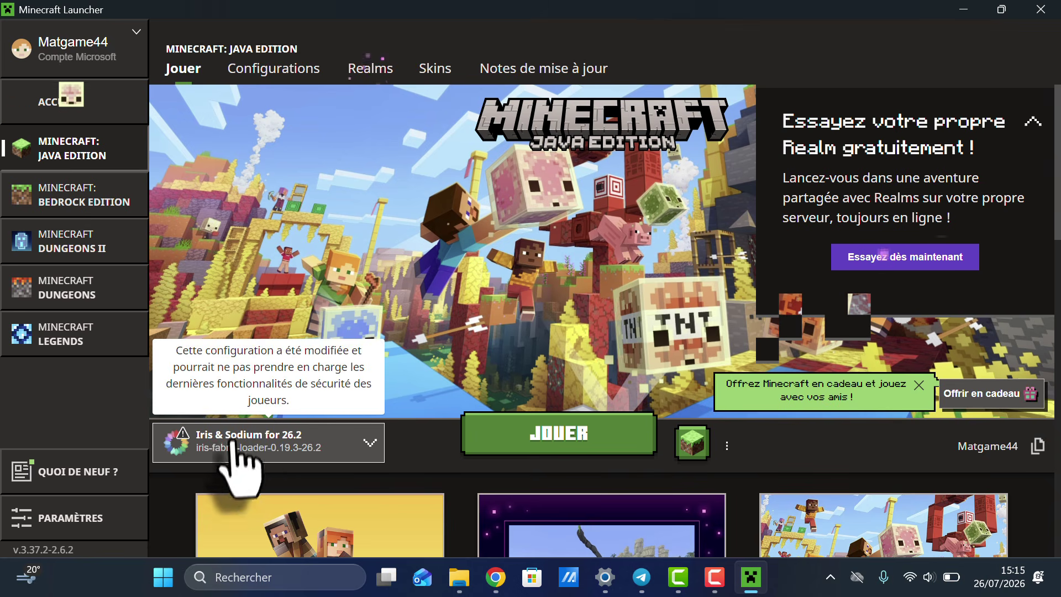
pyautogui.click(364, 444)
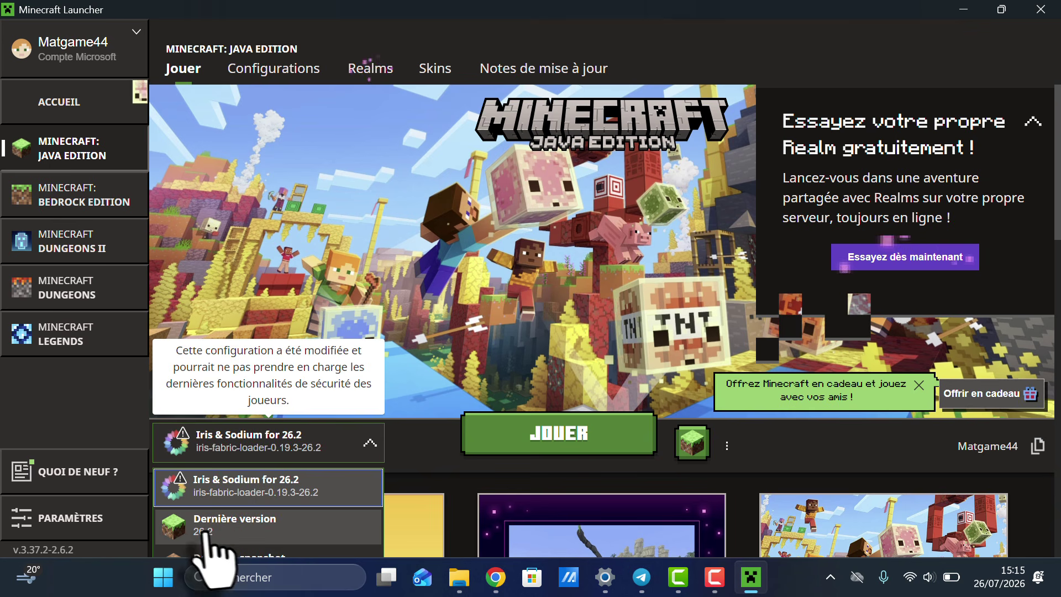
pyautogui.click(229, 486)
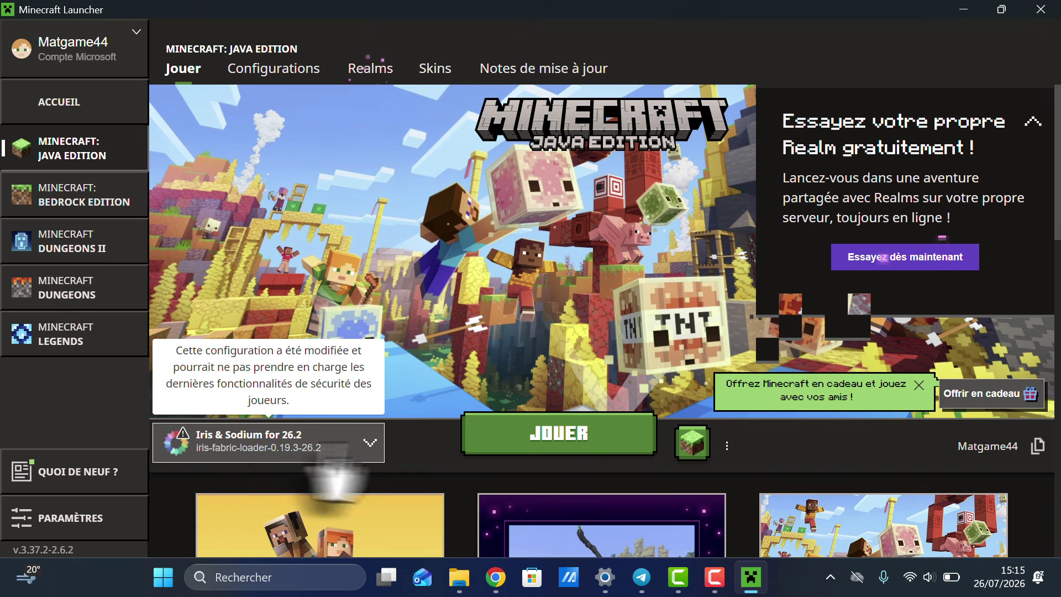
# Step: Launch the game, accepting the modified-configuration risks without further warnings, and load the single-player world New World
pyautogui.click(558, 440)
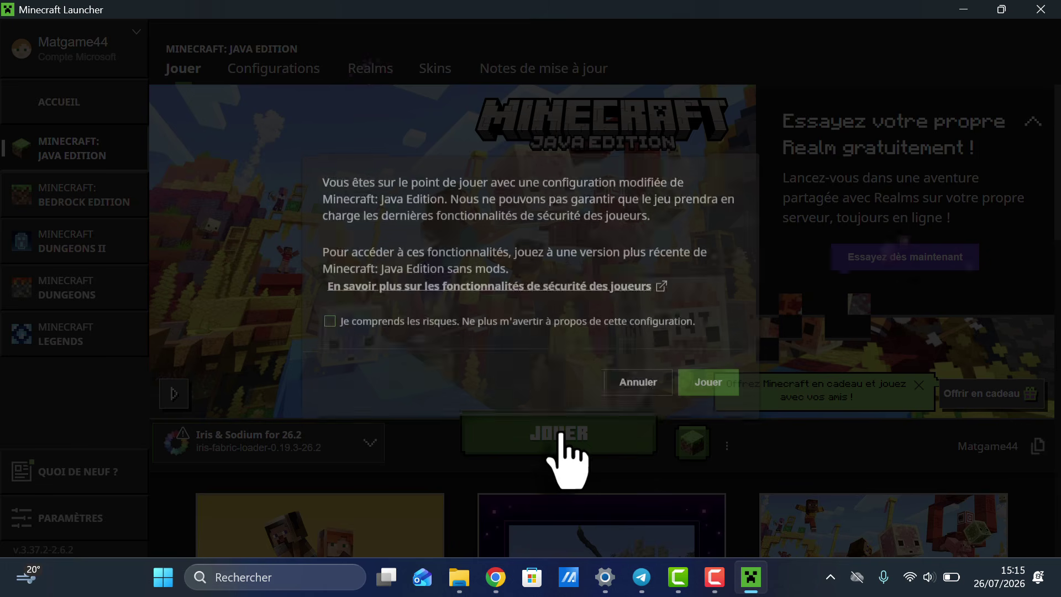
pyautogui.click(507, 328)
pyautogui.click(707, 385)
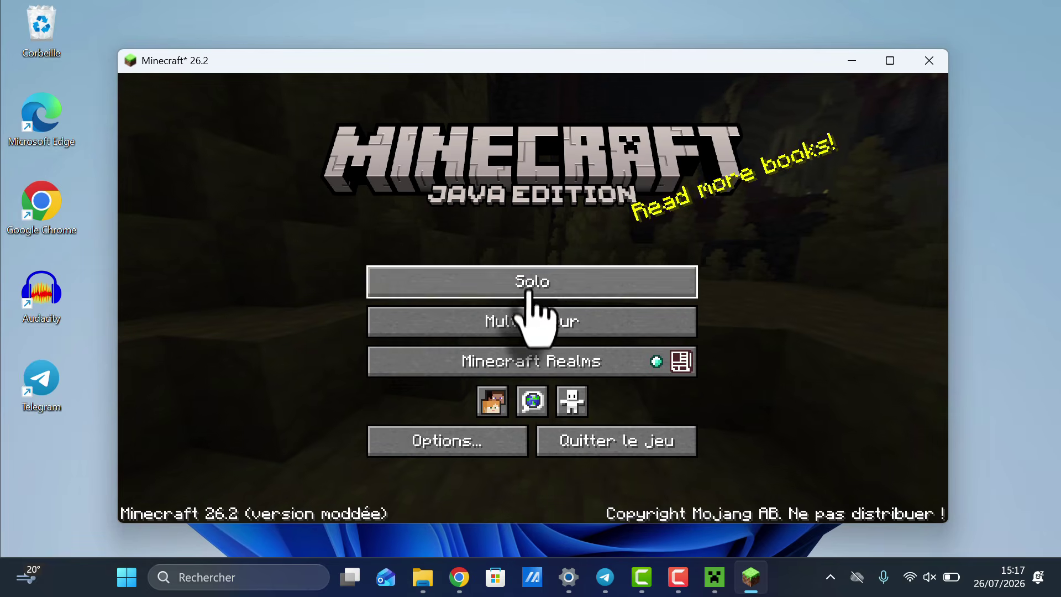
pyautogui.click(527, 291)
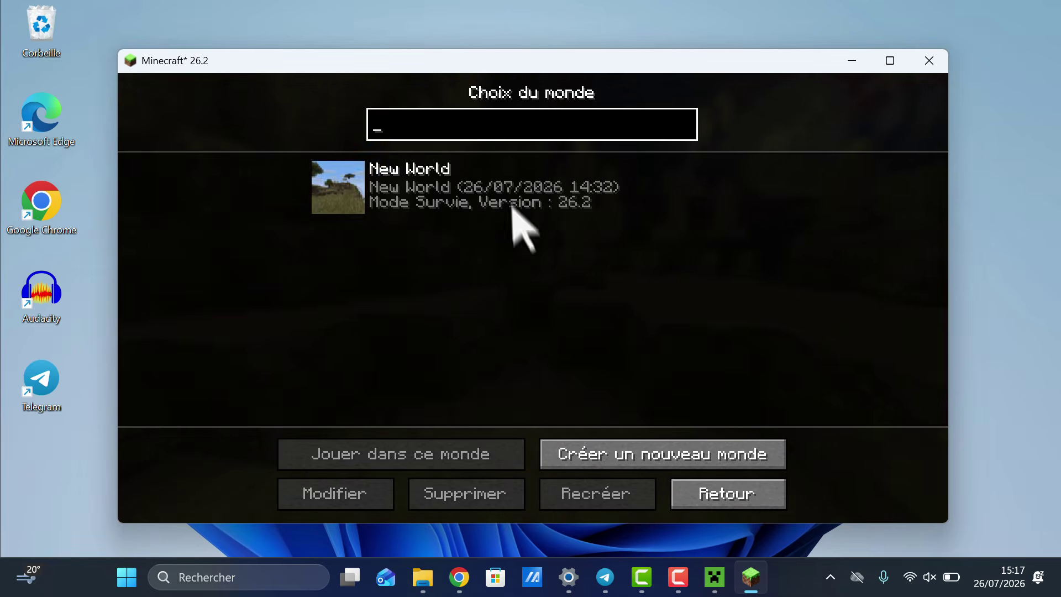
pyautogui.doubleClick(516, 217)
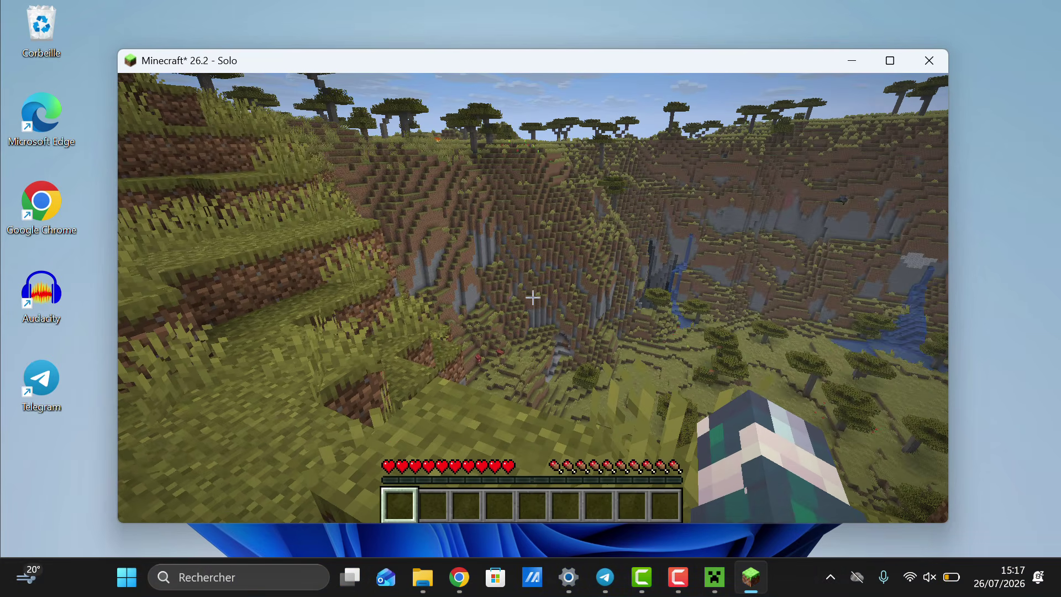
# Step: Pause the game, go to the shader pack selection in the graphics options and open the shader packs folder
pyautogui.press('Escape')
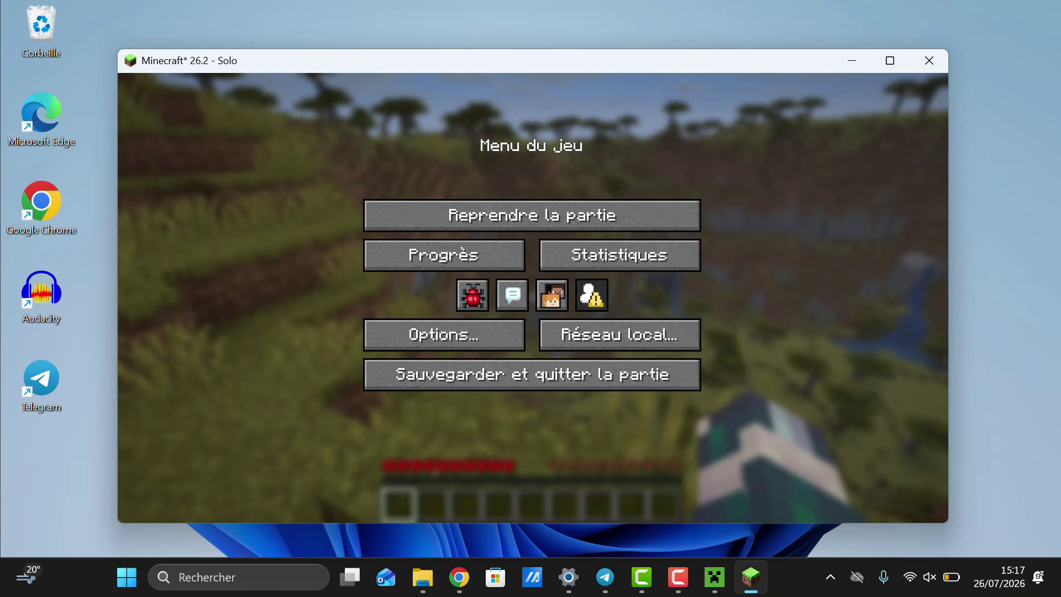
pyautogui.click(441, 342)
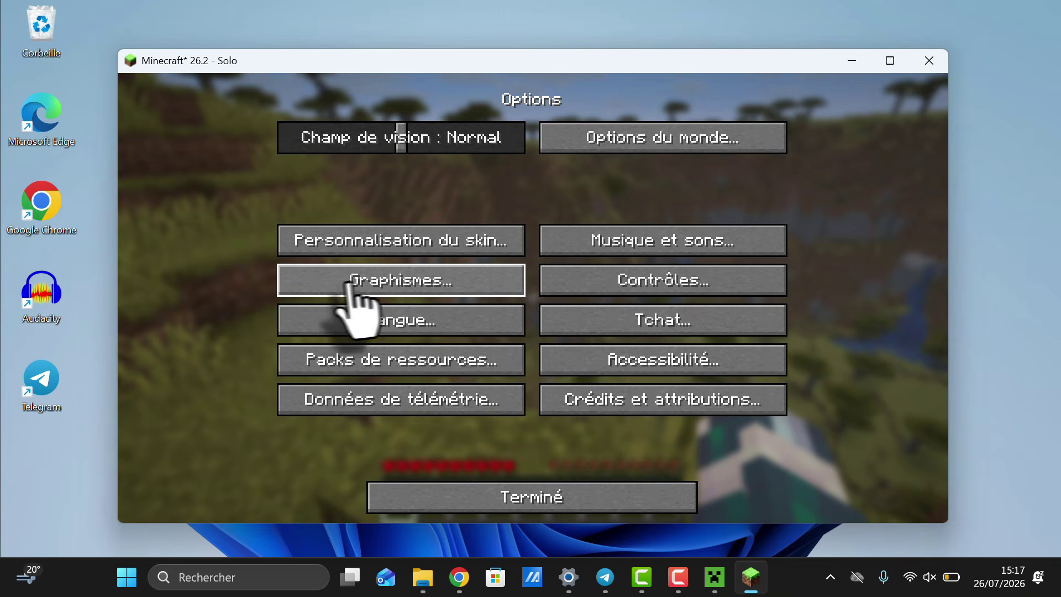
pyautogui.click(395, 287)
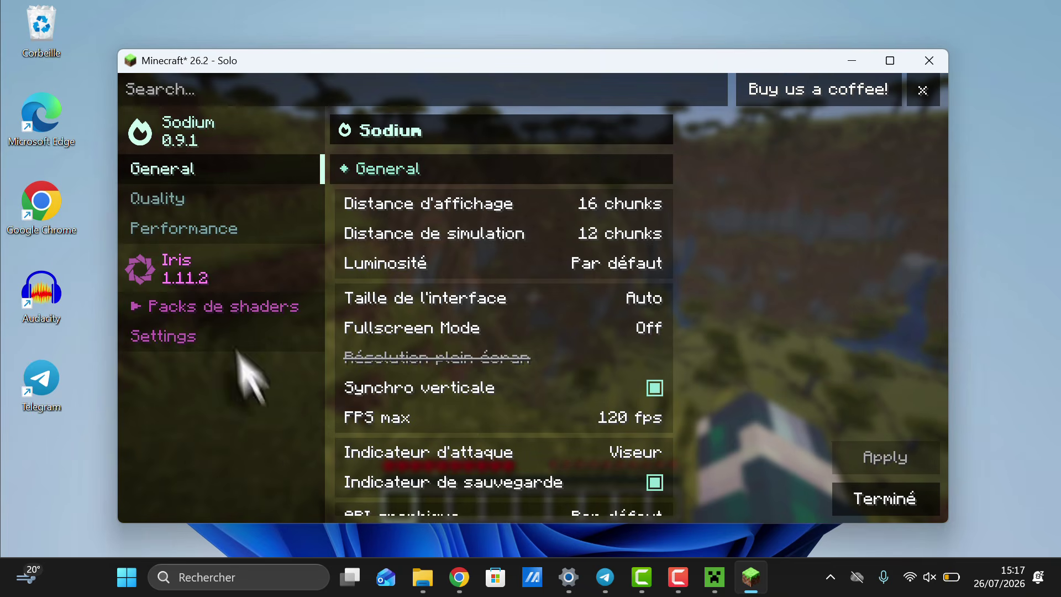
pyautogui.click(212, 307)
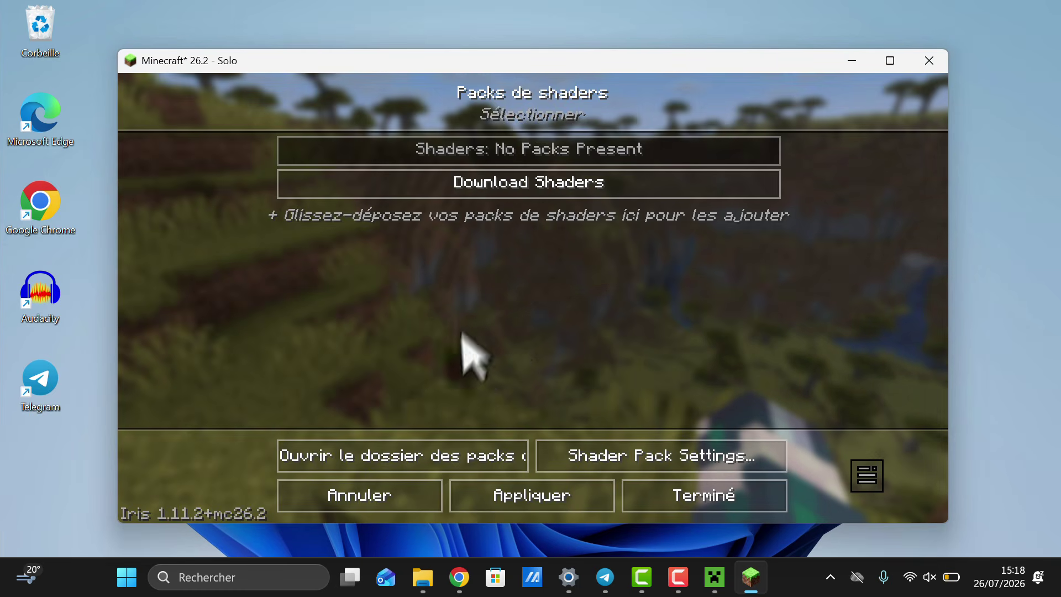
pyautogui.click(428, 467)
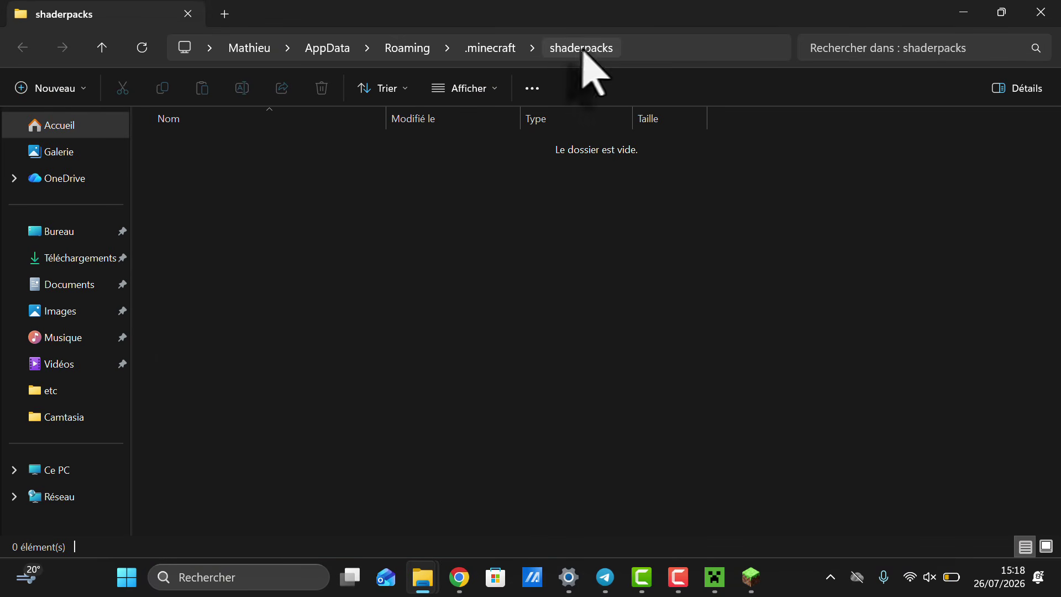
# Step: Move ComplementaryReimagined_r5.8.1 from the Downloads folder into the .minecraft shaderpacks folder
pyautogui.click(61, 259)
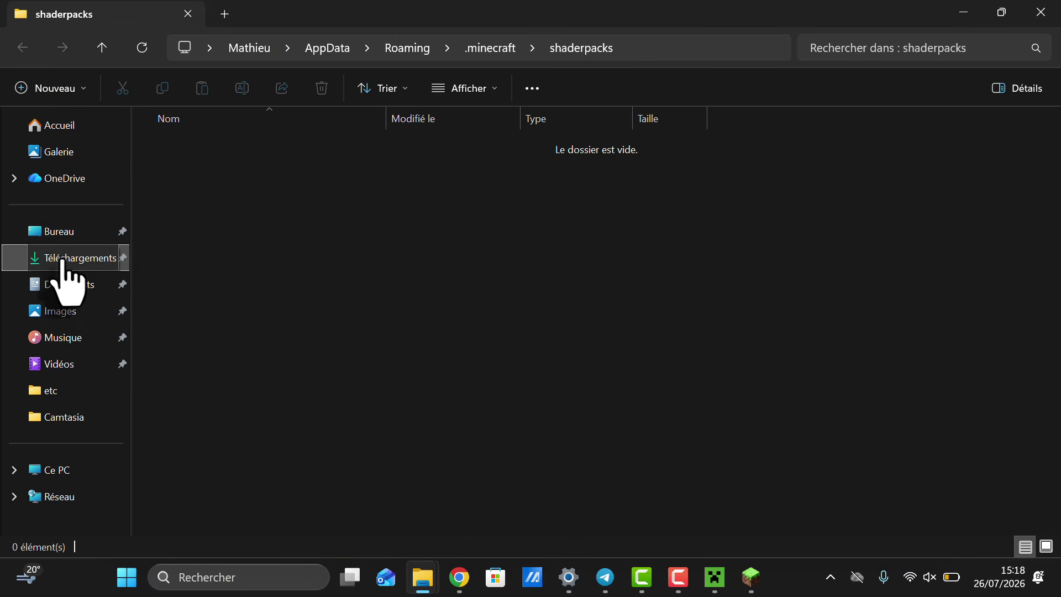
pyautogui.click(195, 170)
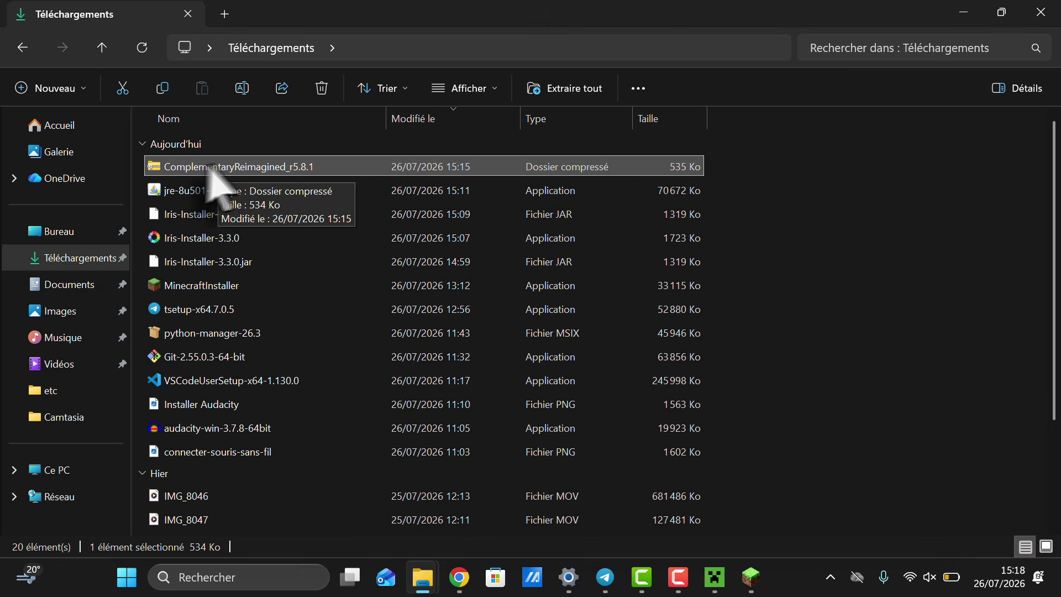
pyautogui.rightClick(249, 169)
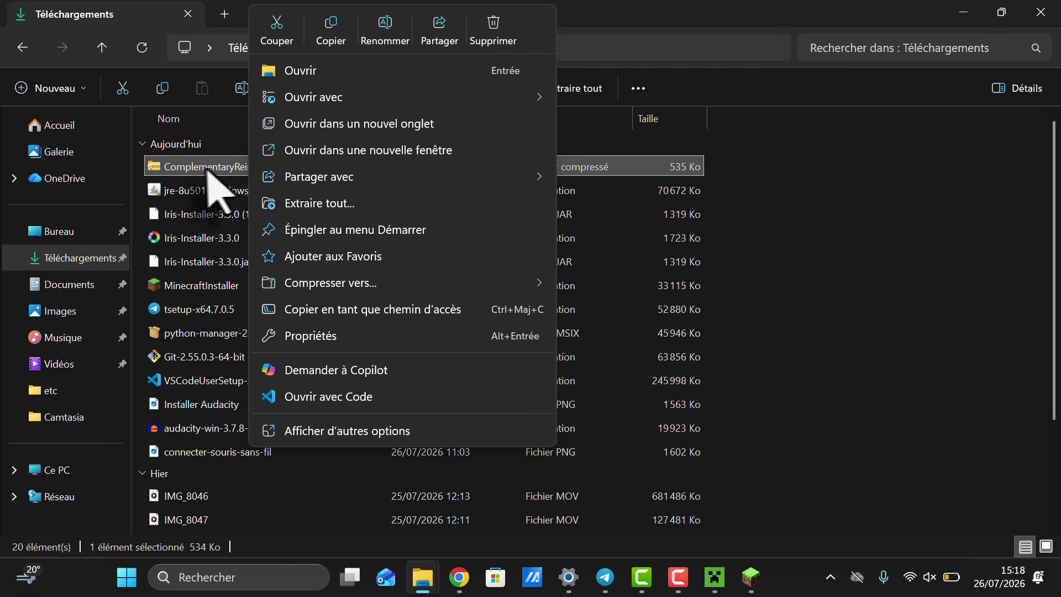
pyautogui.click(276, 28)
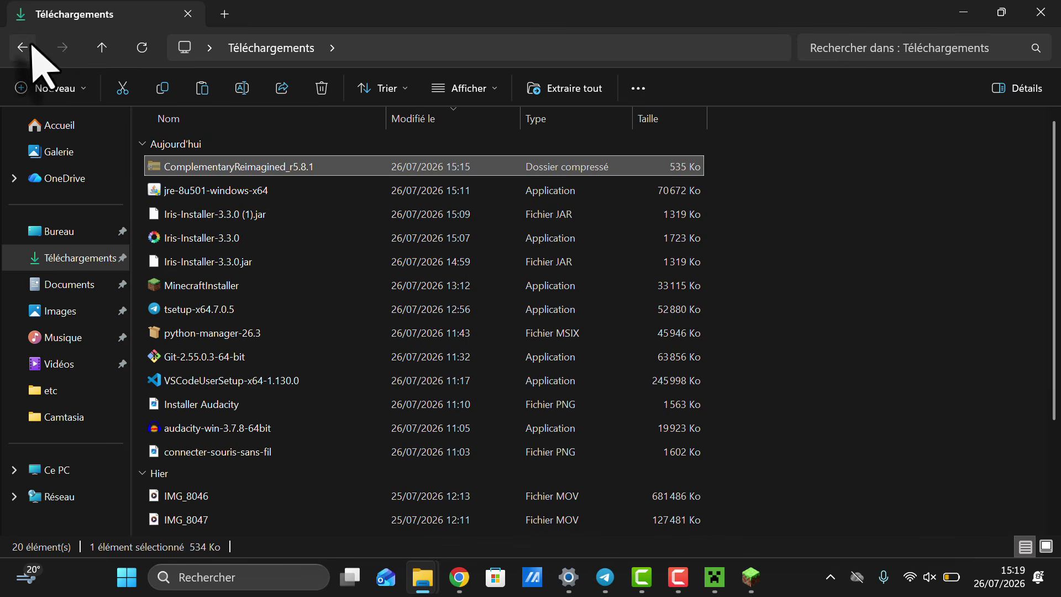
pyautogui.click(32, 46)
pyautogui.rightClick(256, 218)
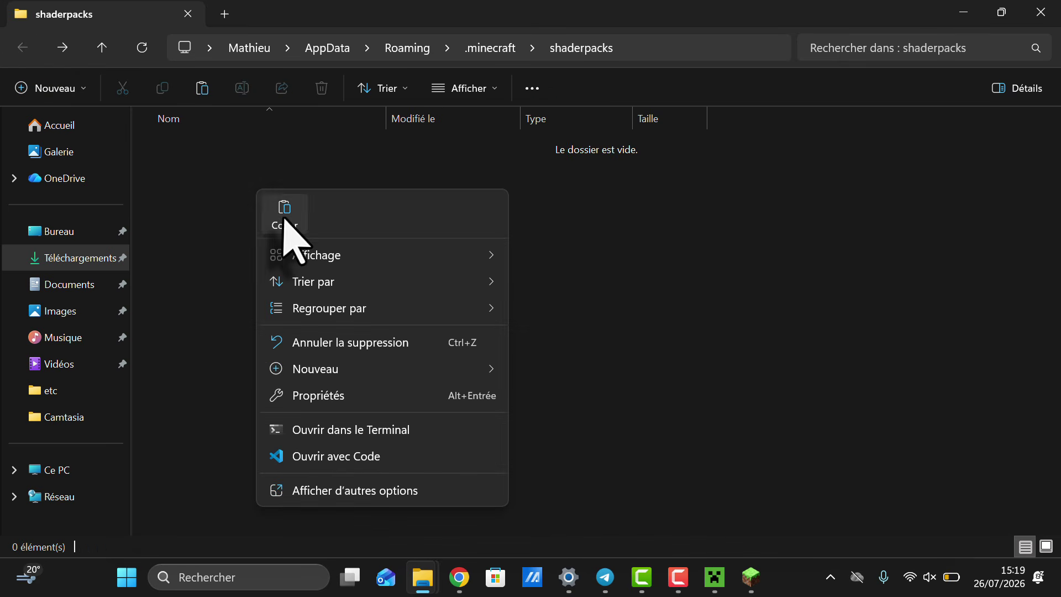
pyautogui.click(285, 219)
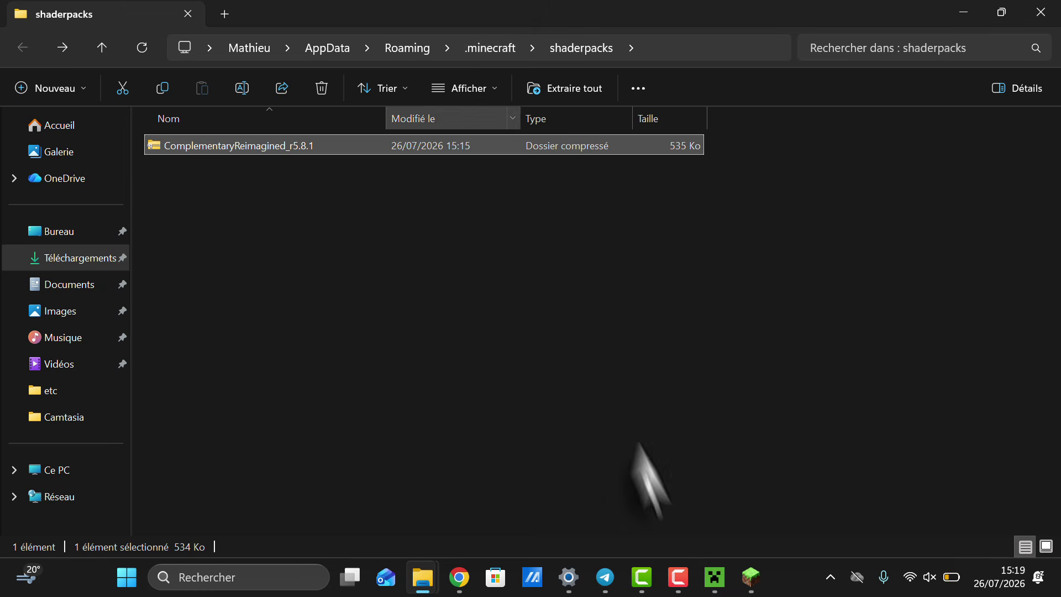
# Step: Switch back to Minecraft, apply the ComplementaryReimagined_r5.8.1.zip shader pack and finish the shader selection
pyautogui.moveTo(747, 581)
pyautogui.click(763, 514)
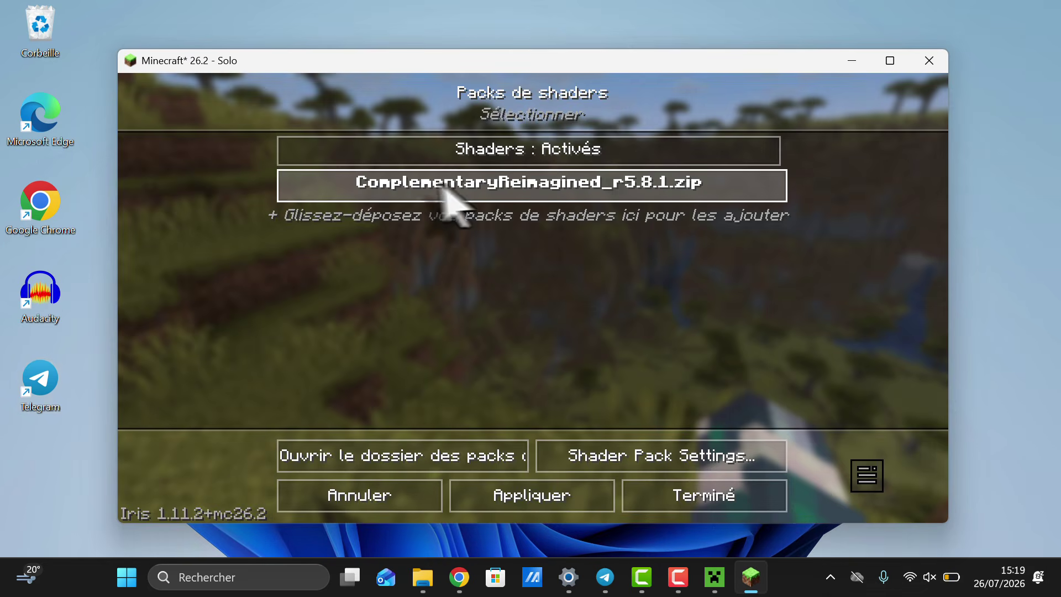
pyautogui.click(518, 188)
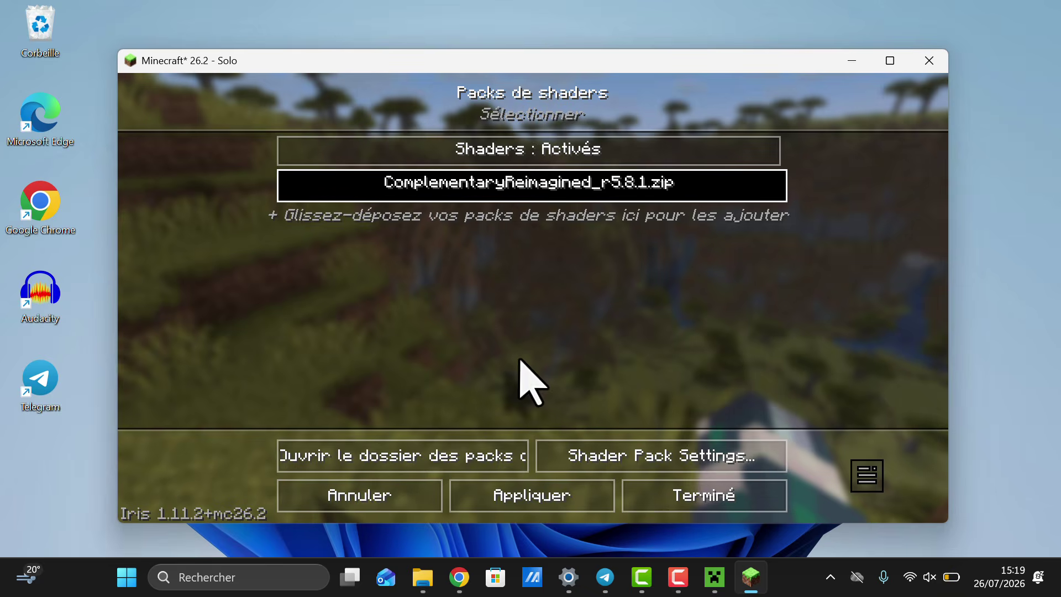
pyautogui.click(522, 500)
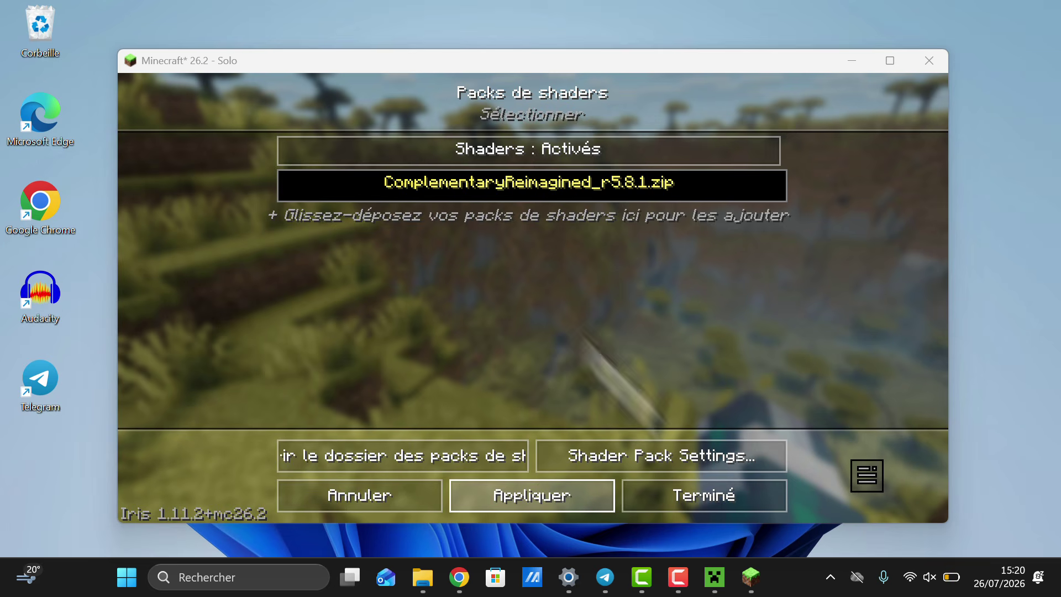
pyautogui.click(716, 498)
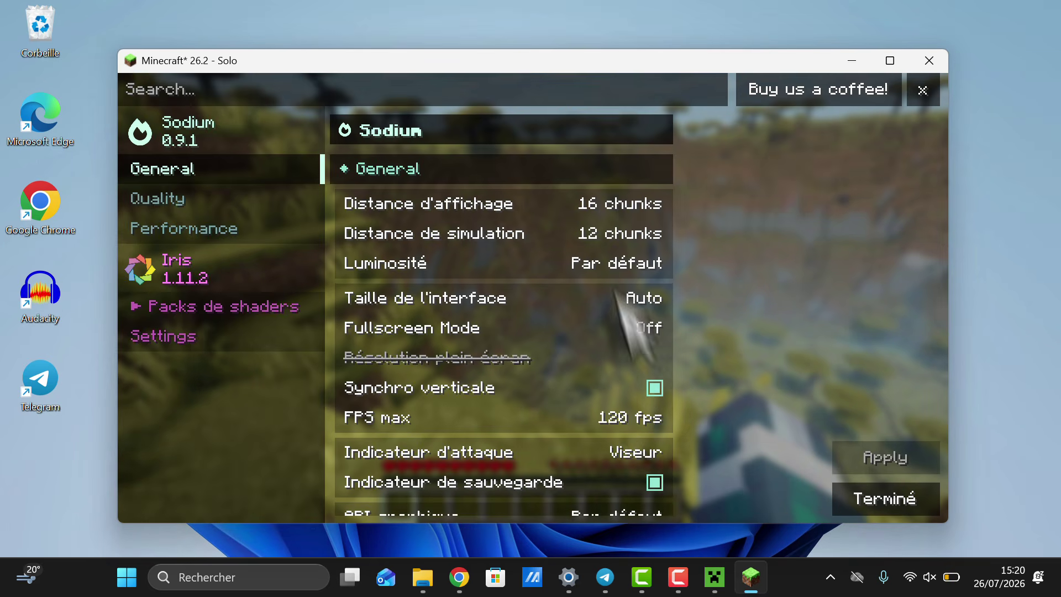
# Step: Leave the options to resume the game, and explore the world with shaders while raising the display brightness
pyautogui.click(895, 509)
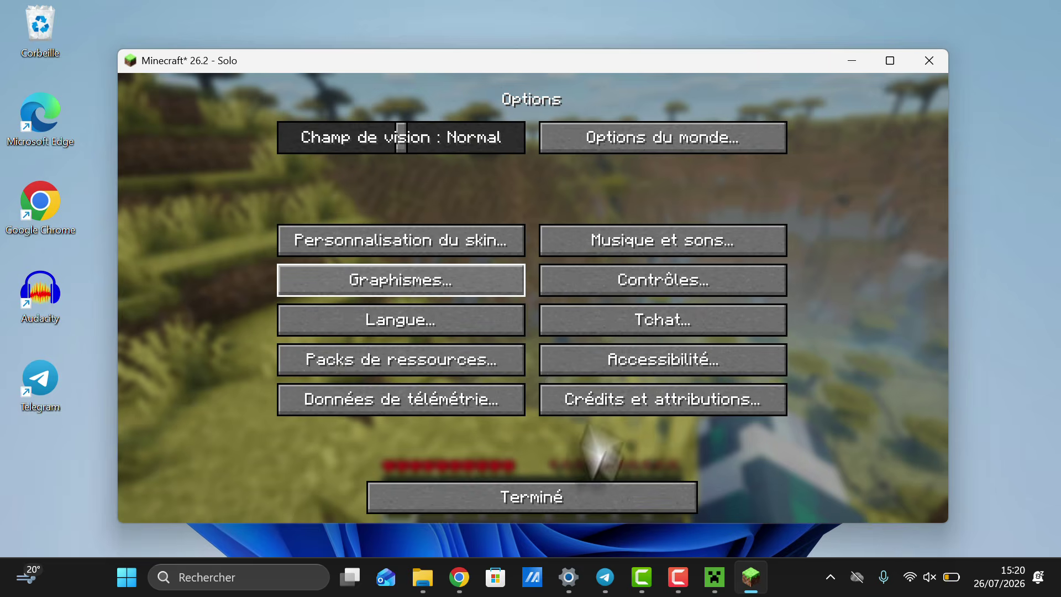
pyautogui.click(539, 504)
pyautogui.click(539, 215)
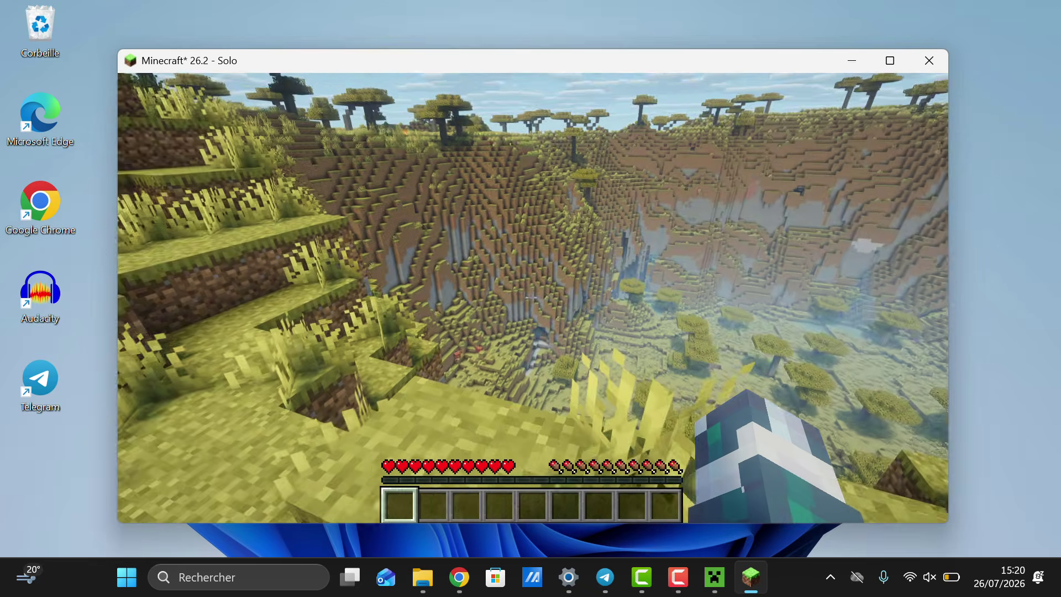
pyautogui.press('w')
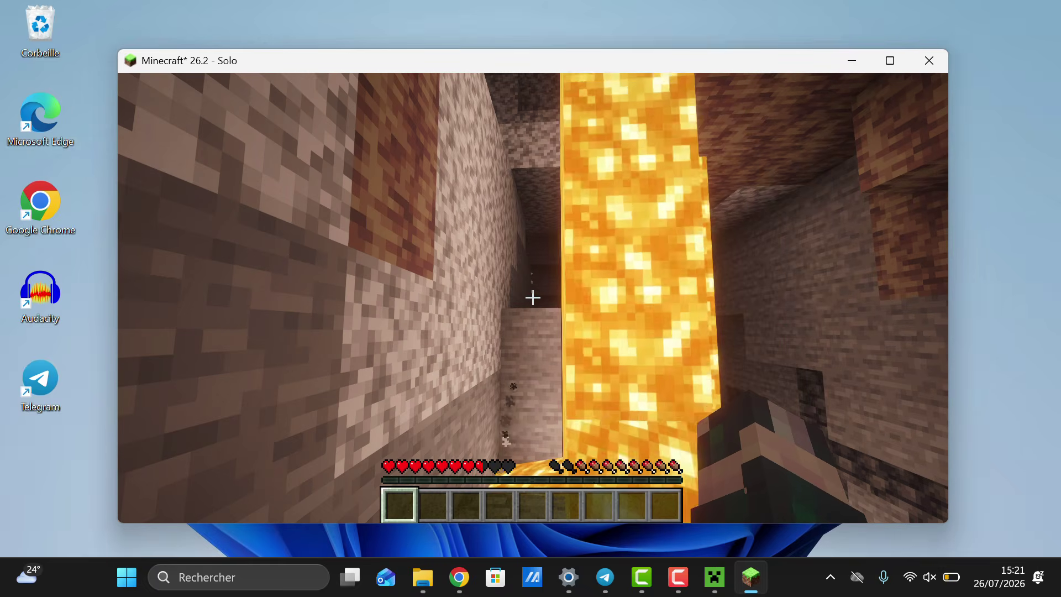
pyautogui.press('XF86MonBrightnessUp')
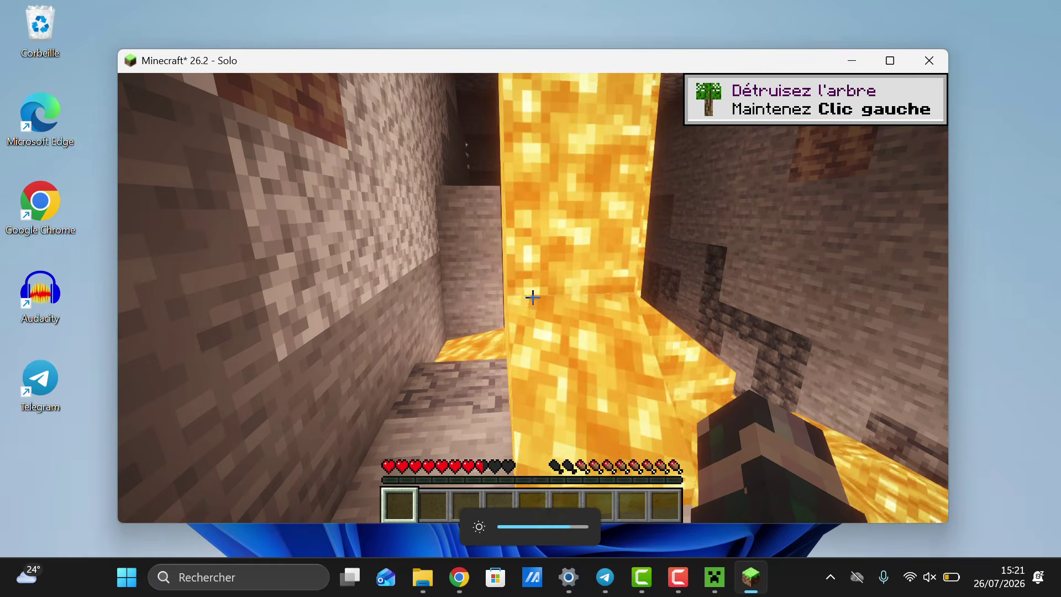